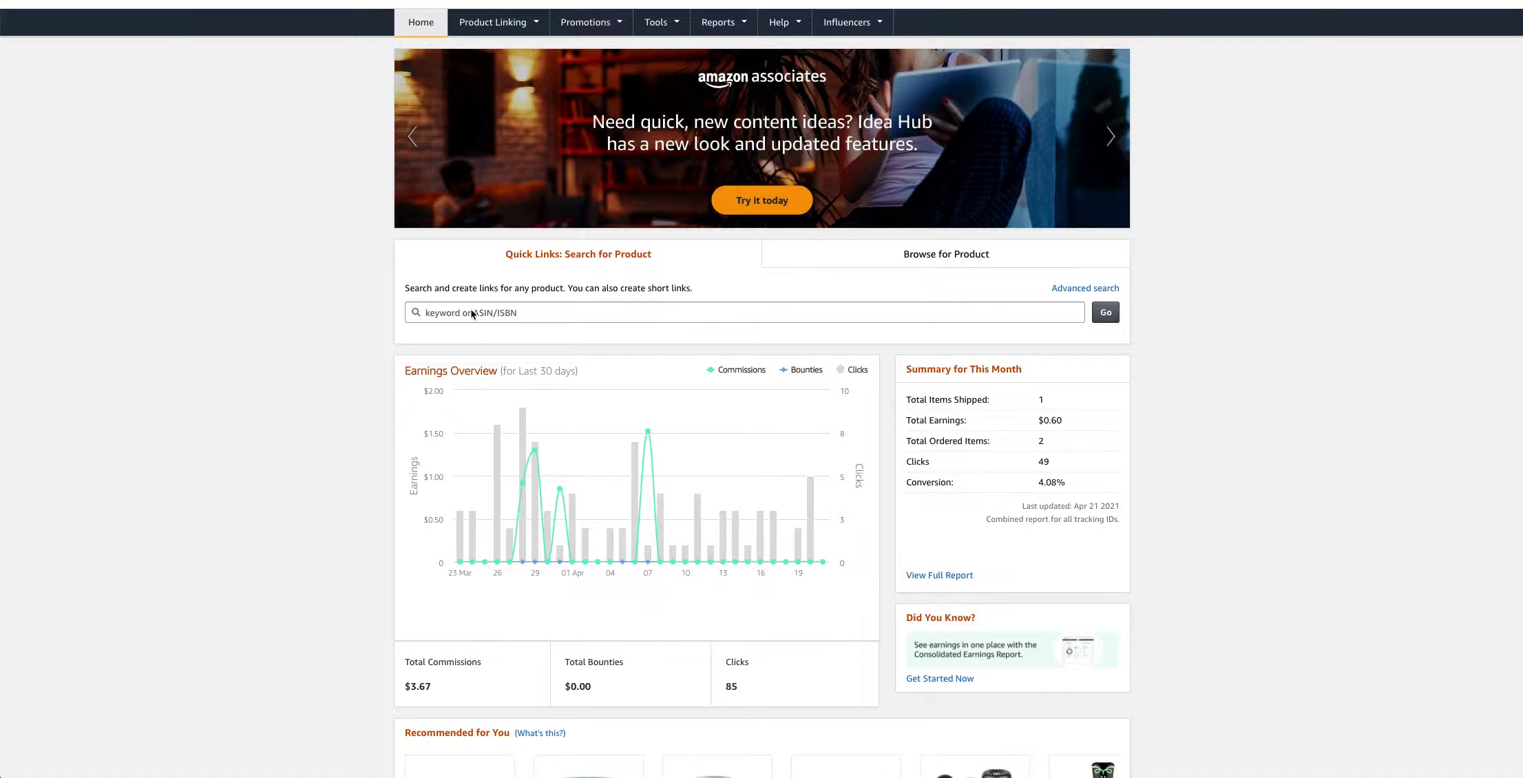
Step: Search the Quick Links product finder for "magic circle" and bring the results into view
click(516, 312)
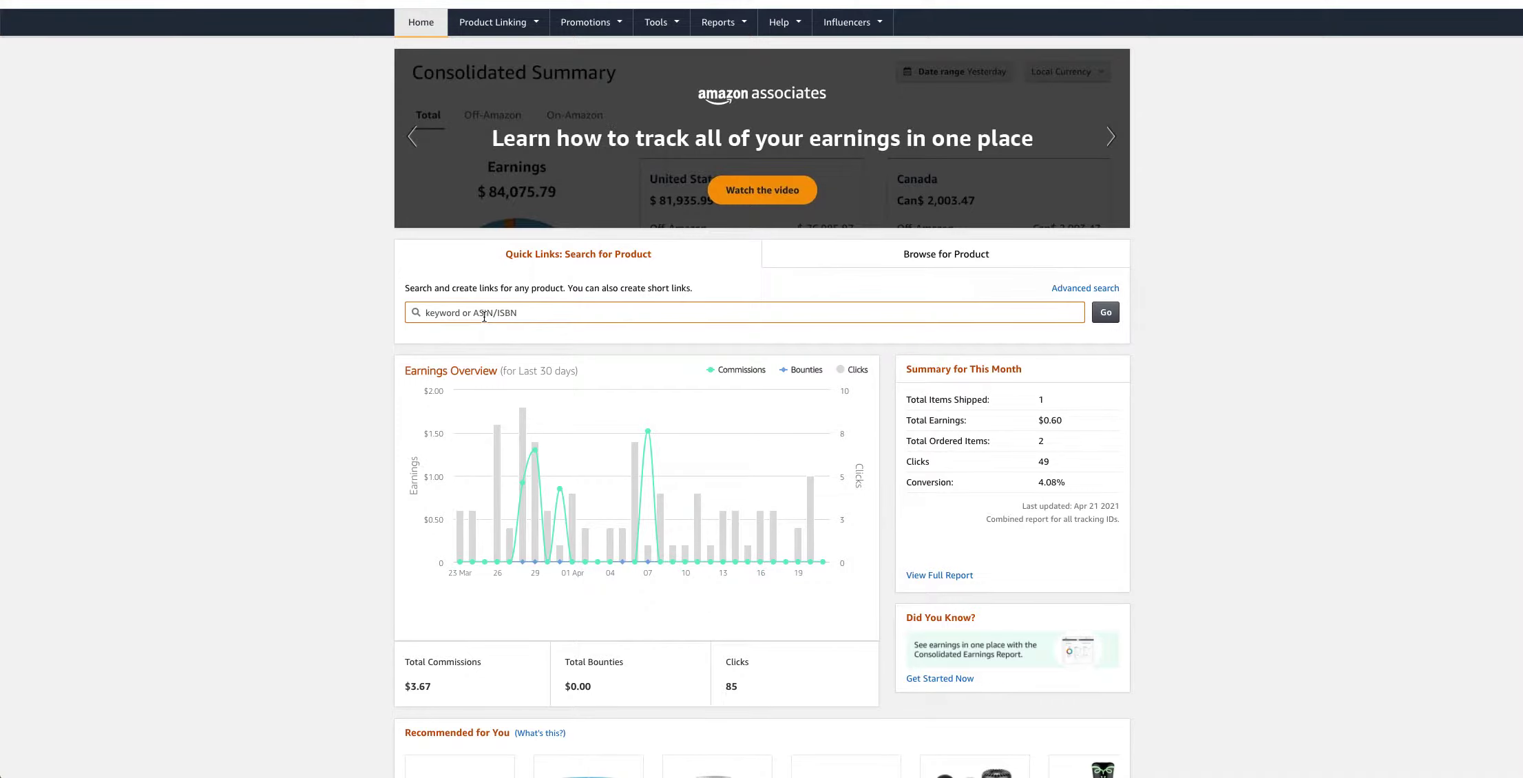
text(magic circle)
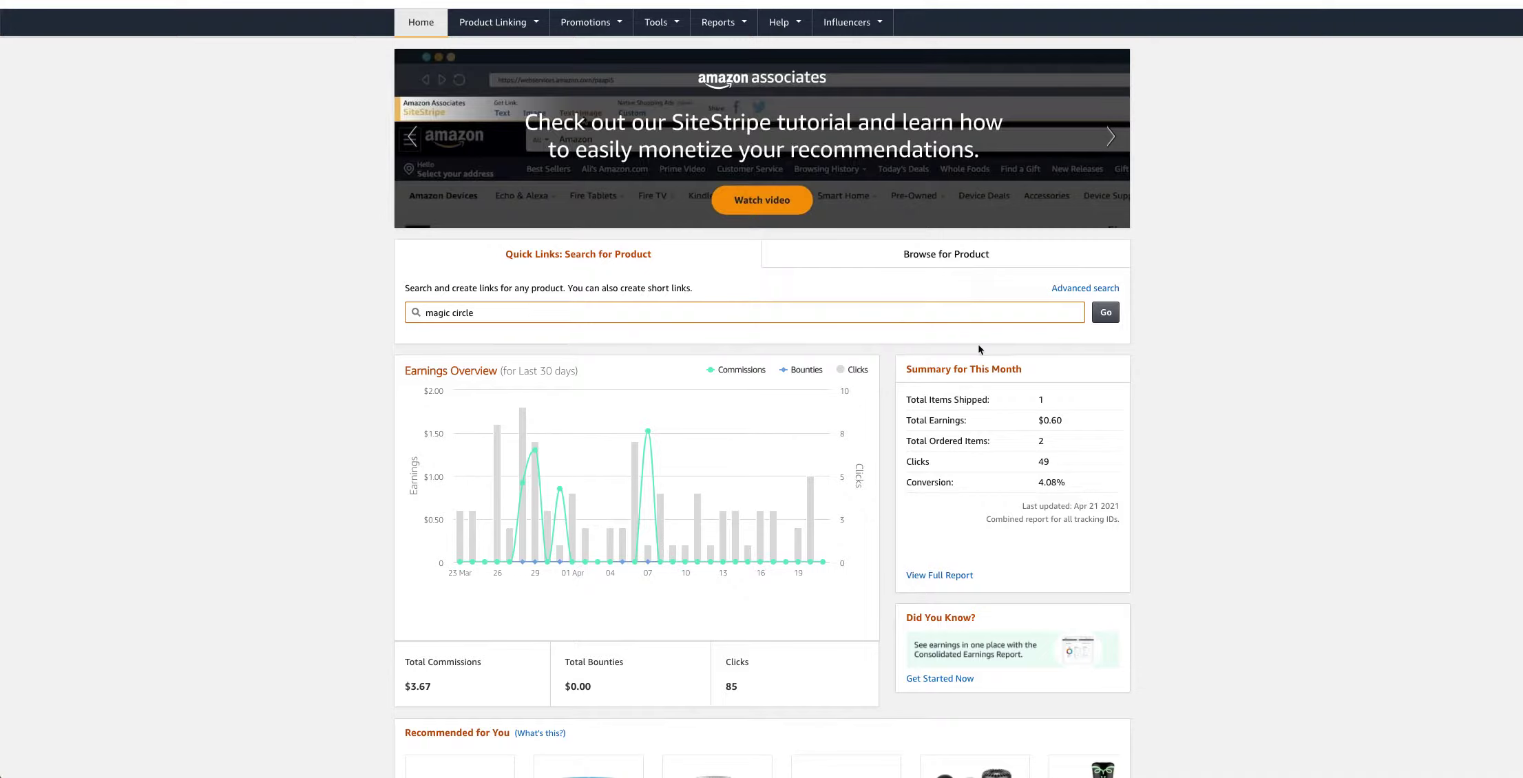
click(1105, 311)
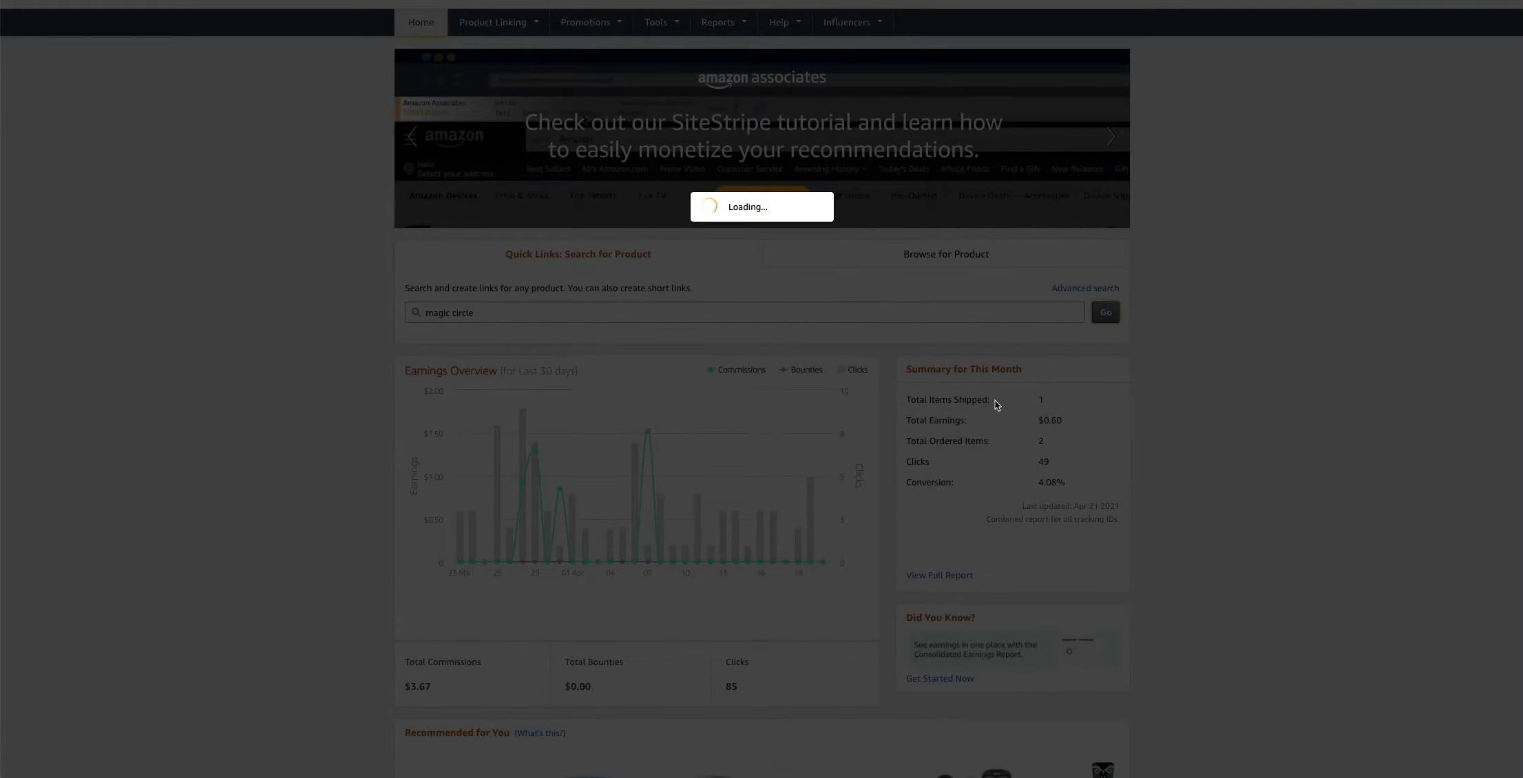
scroll(837, 452, down, 4)
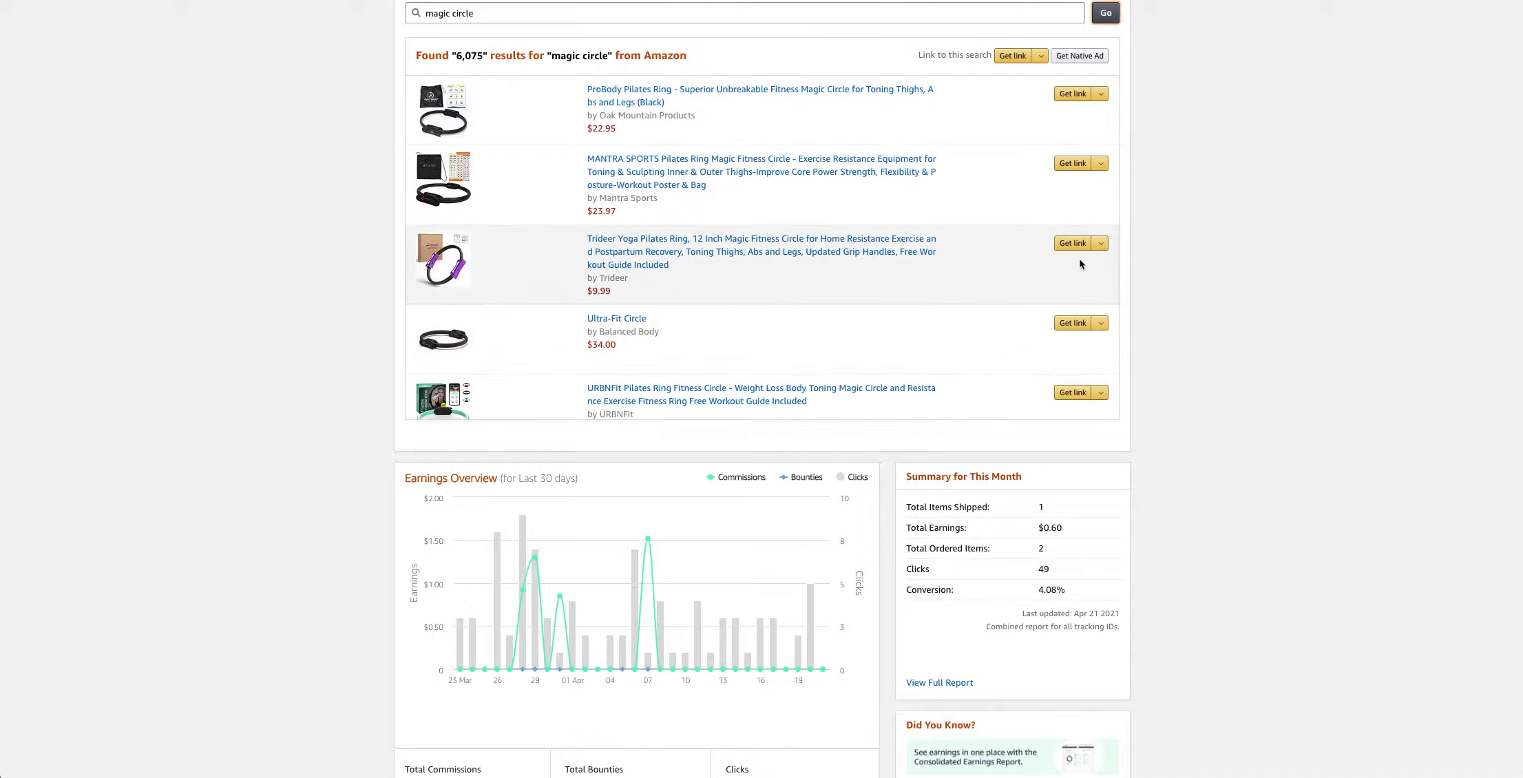
scroll(647, 169, up, 1)
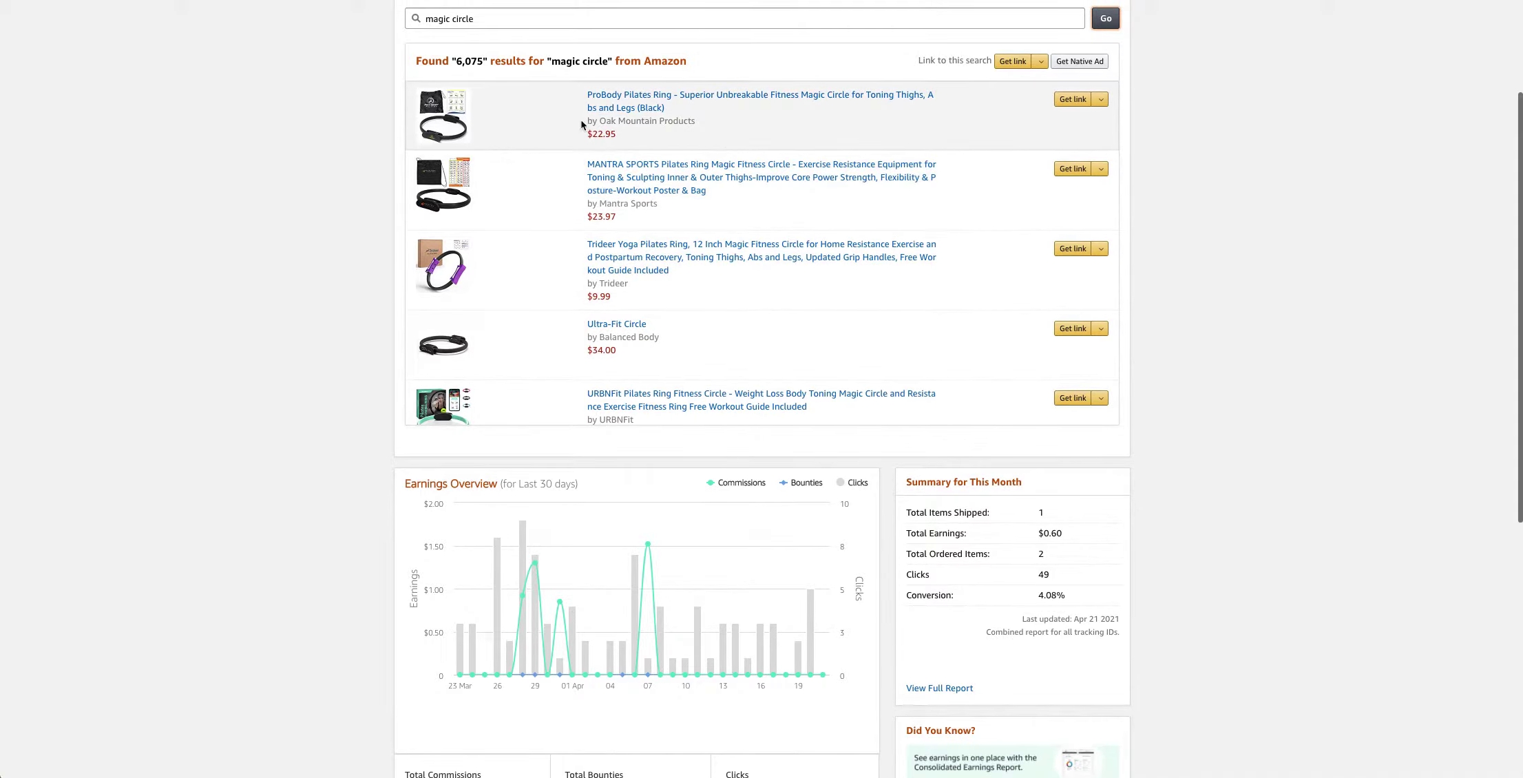
Step: Generate a text link for the black ProBody Pilates Ring, shortened with amzn.to, and close the link dialog after selecting the URL
click(1095, 101)
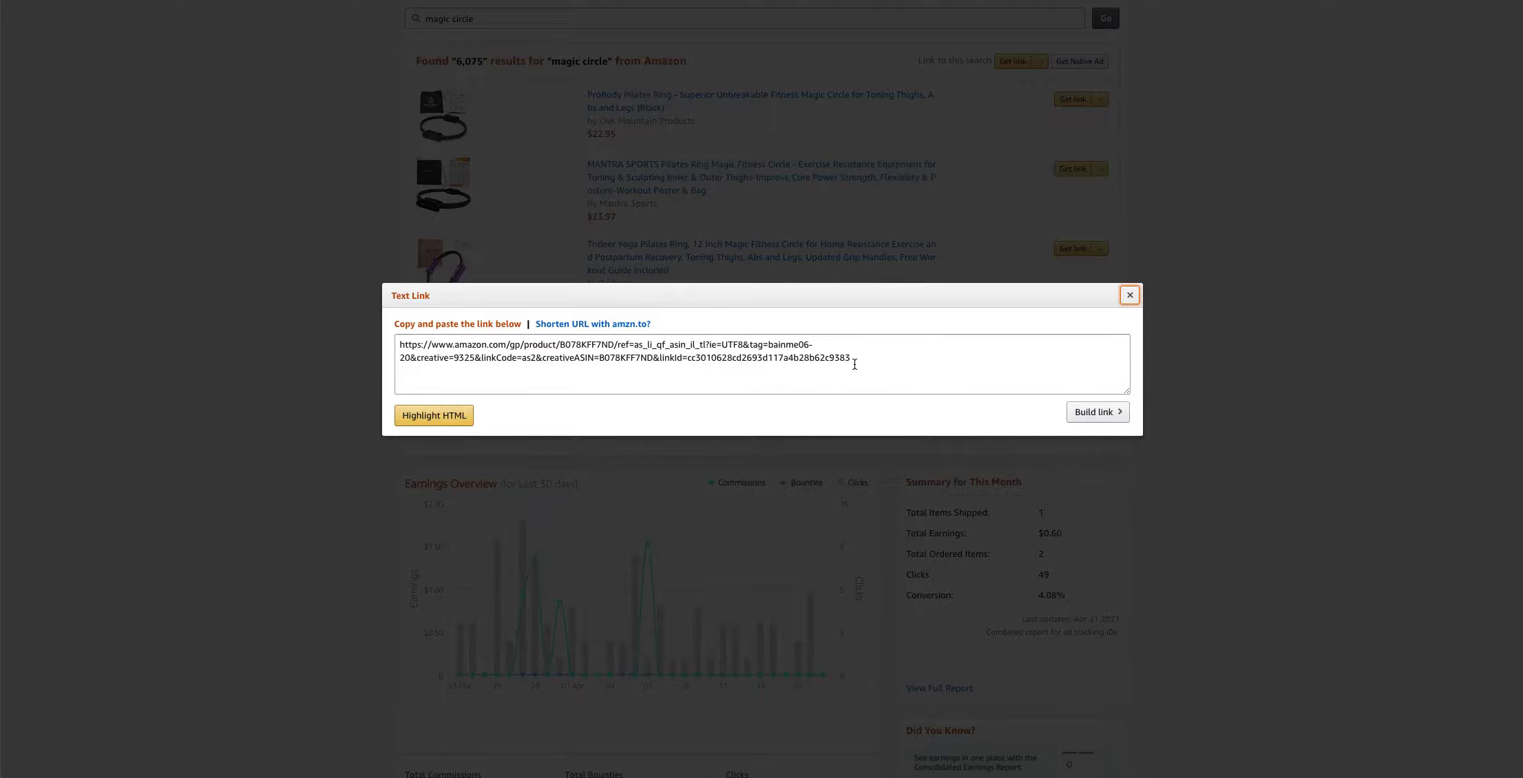
click(627, 325)
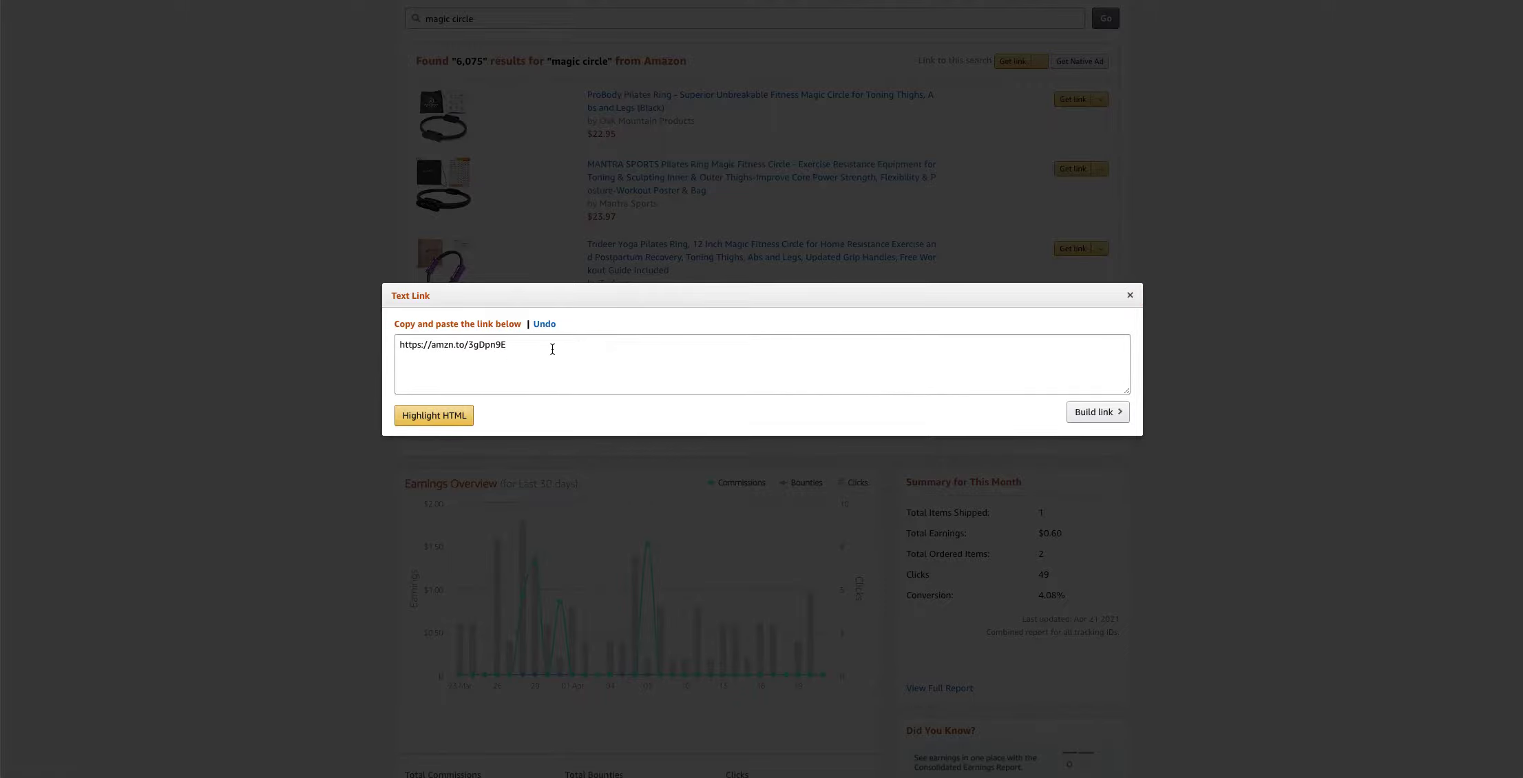
drag(518, 345, 412, 344)
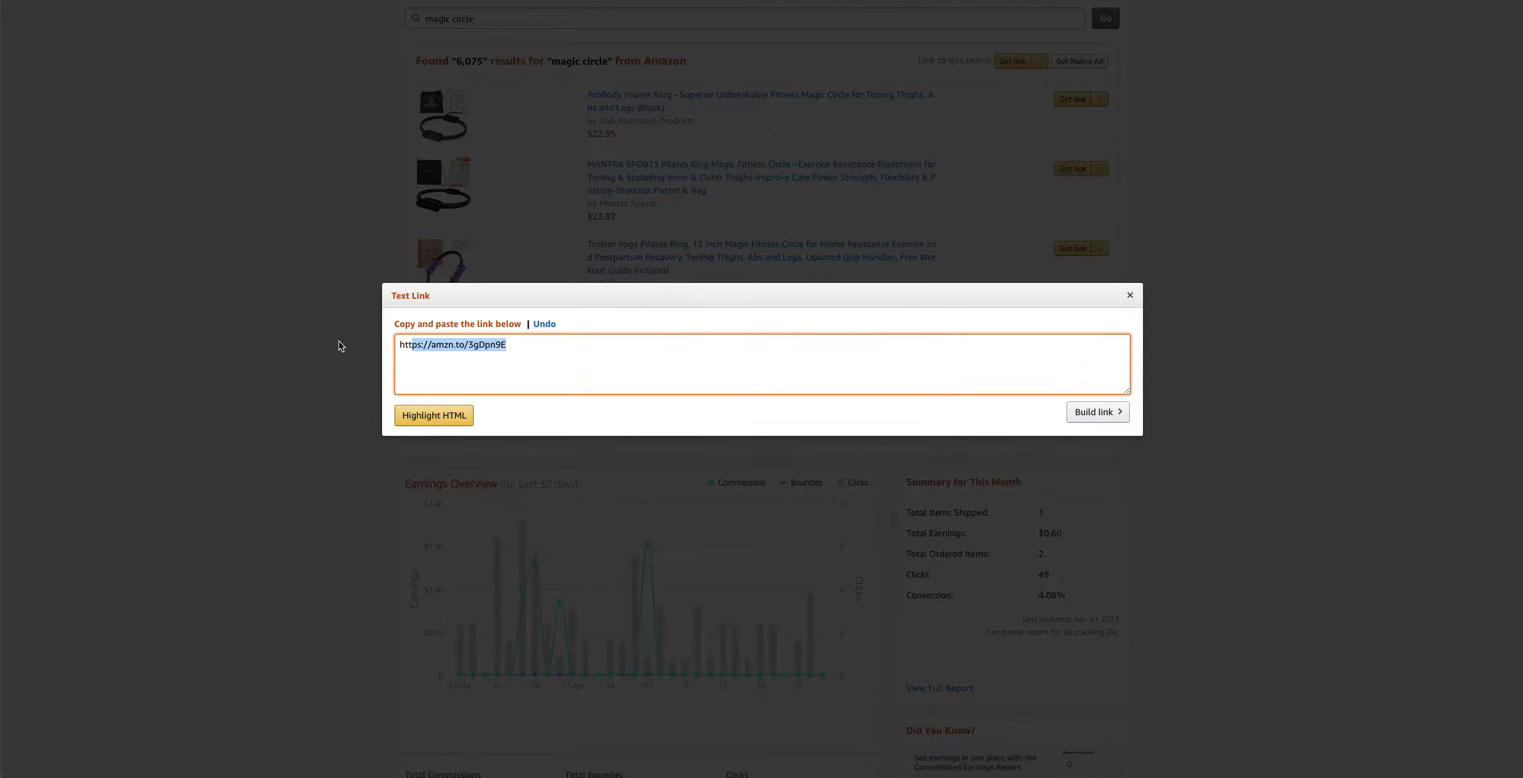
click(338, 346)
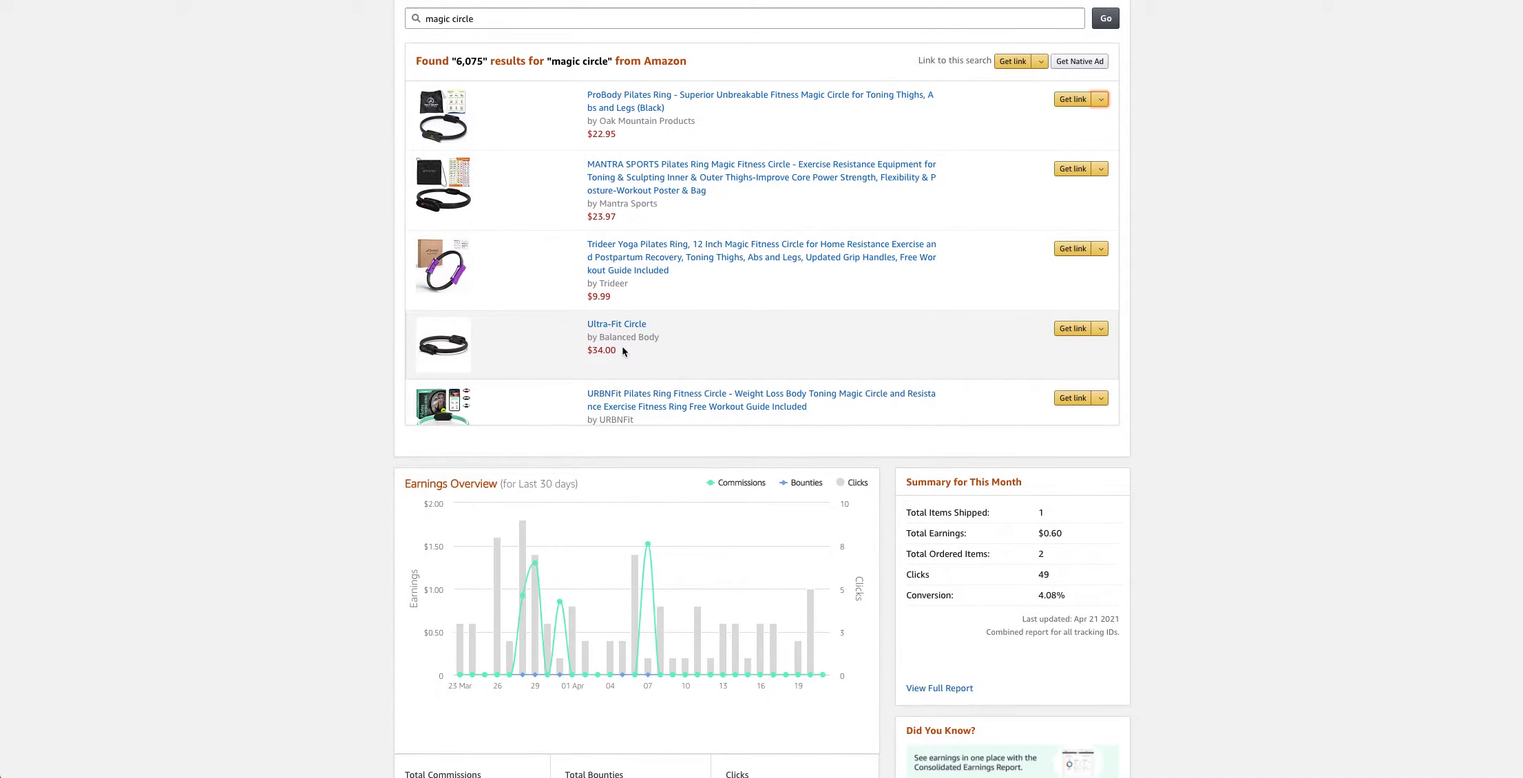
Step: Open the SiteStripe tool page and follow its Learn More link for further information
scroll(624, 351, up, 3)
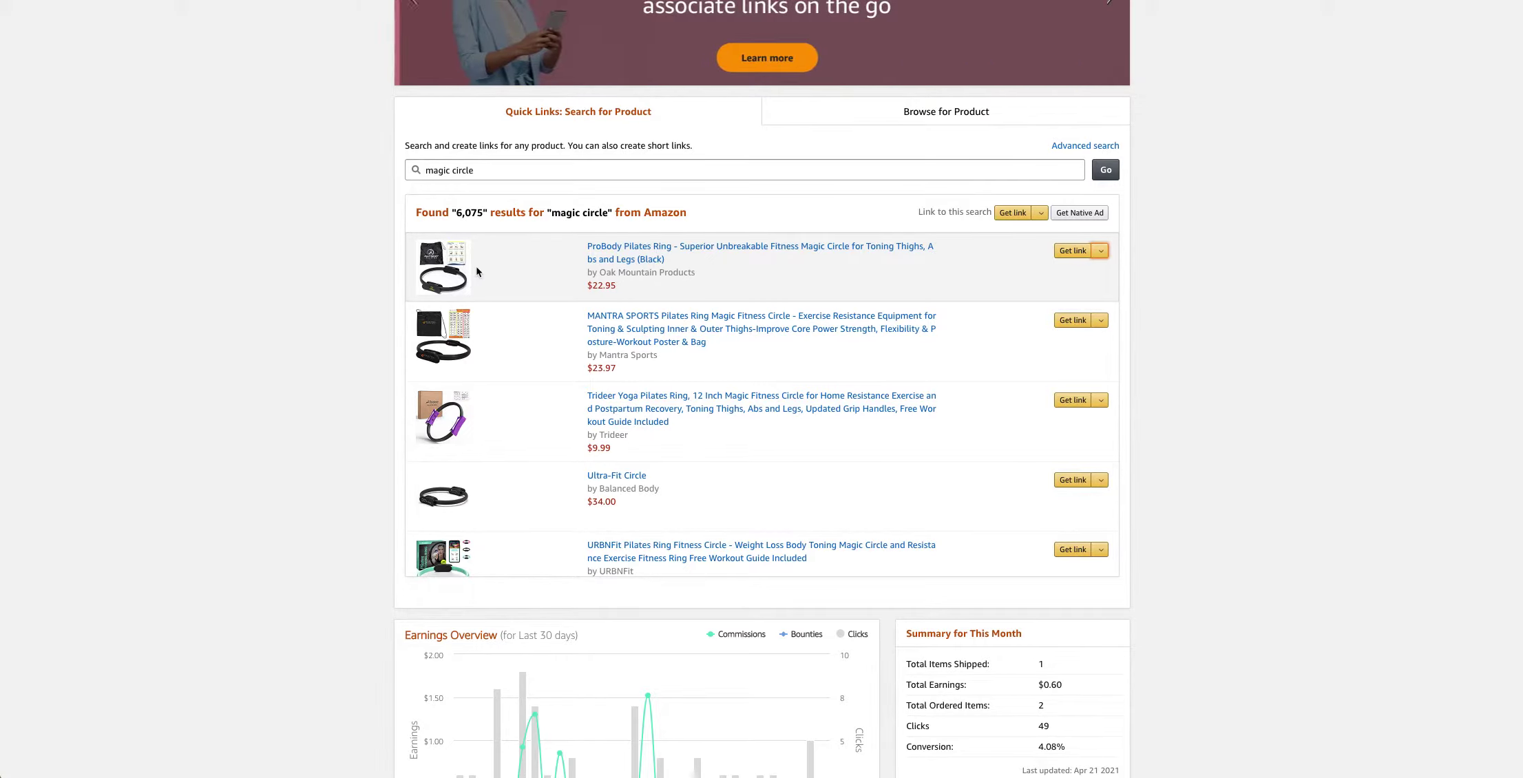
scroll(471, 307, up, 2)
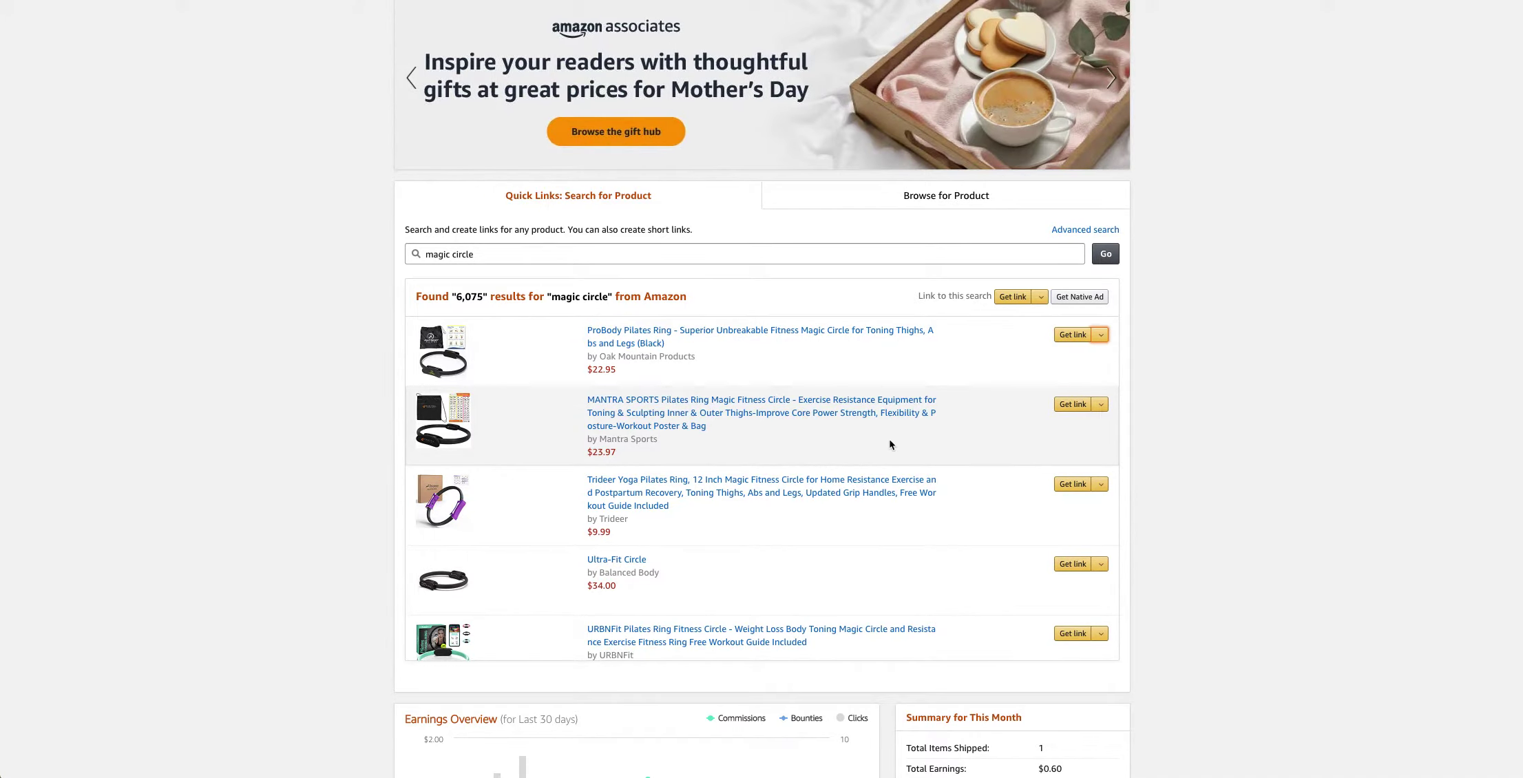
scroll(890, 444, up, 1)
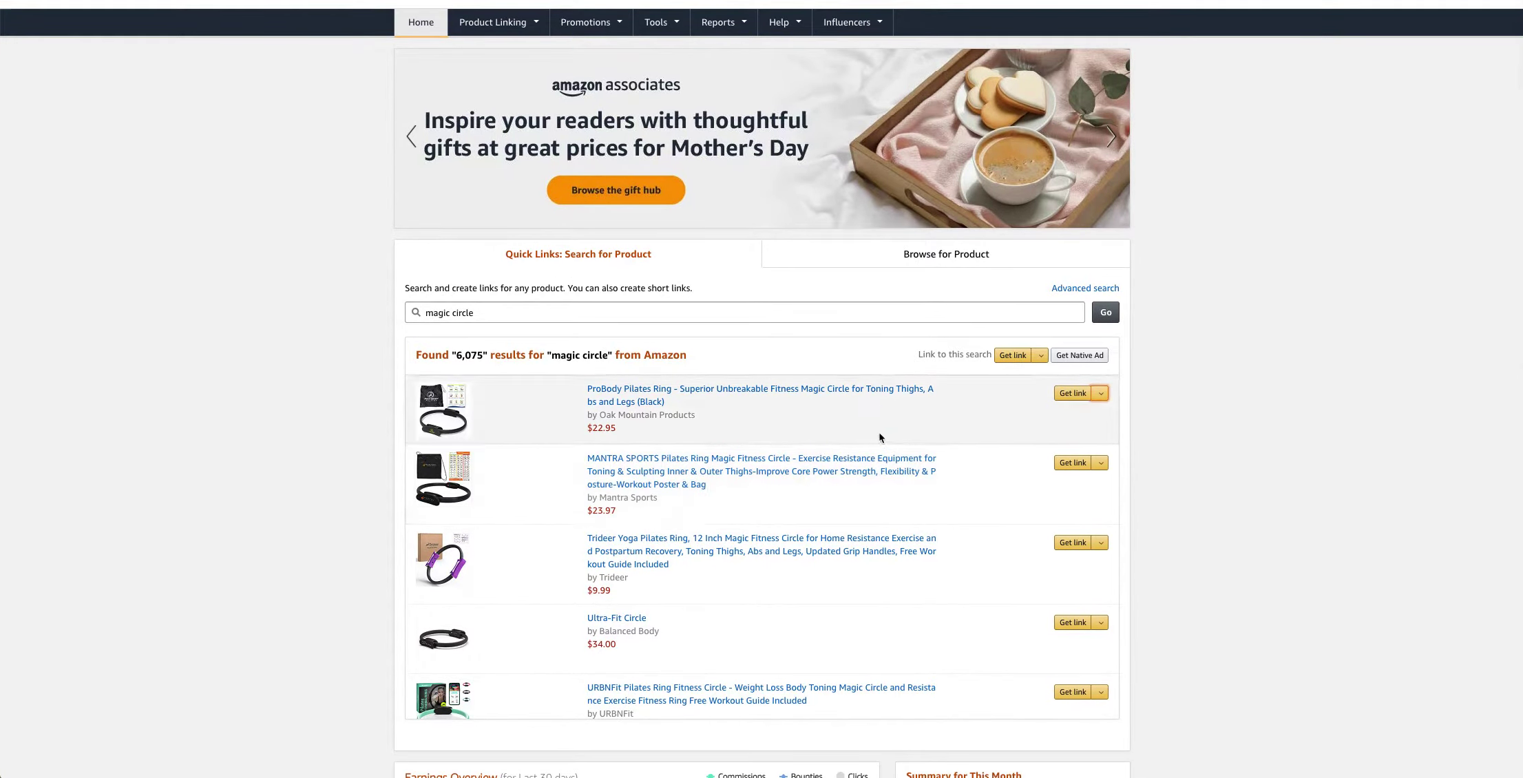
click(658, 22)
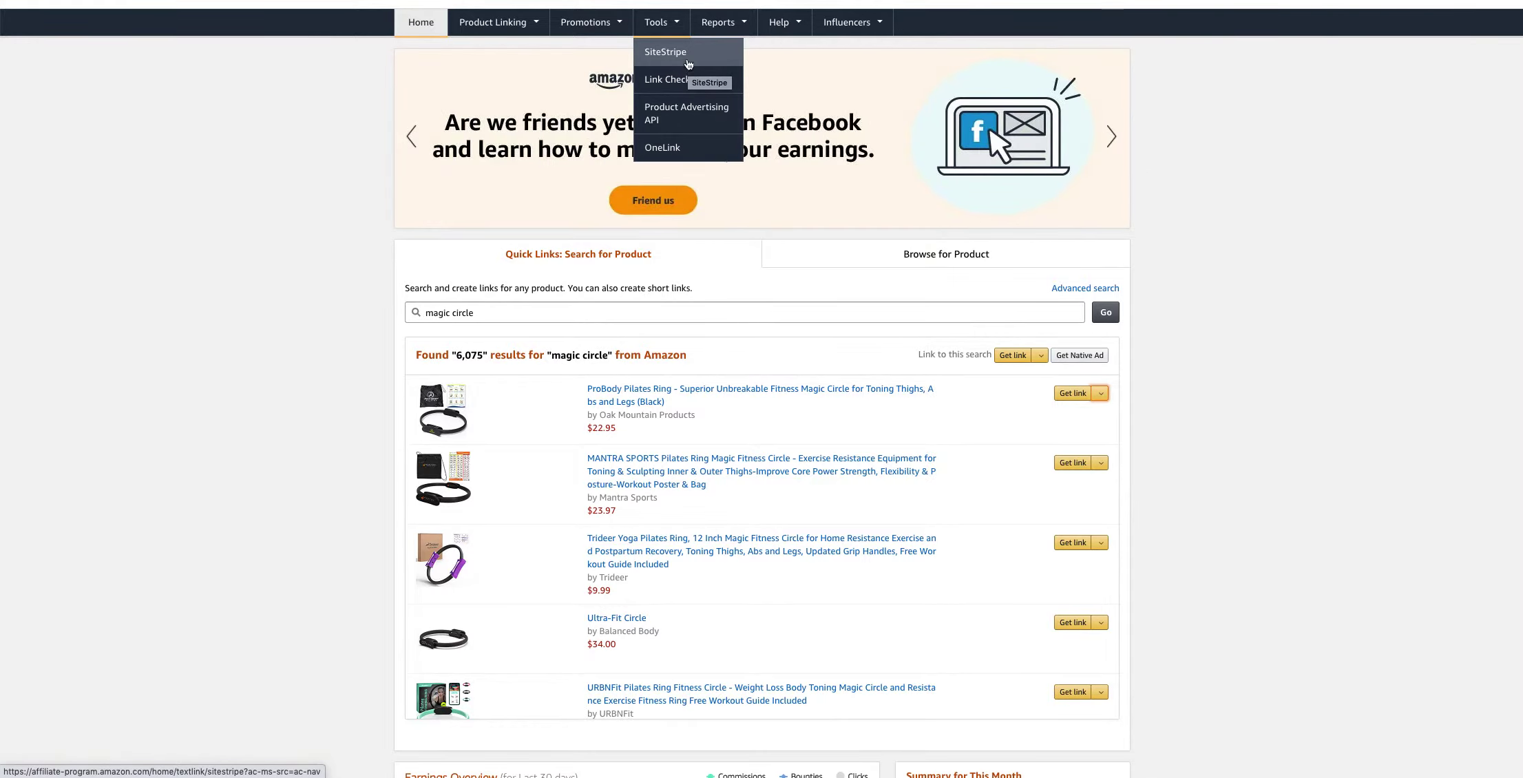
mouse_move(657, 22)
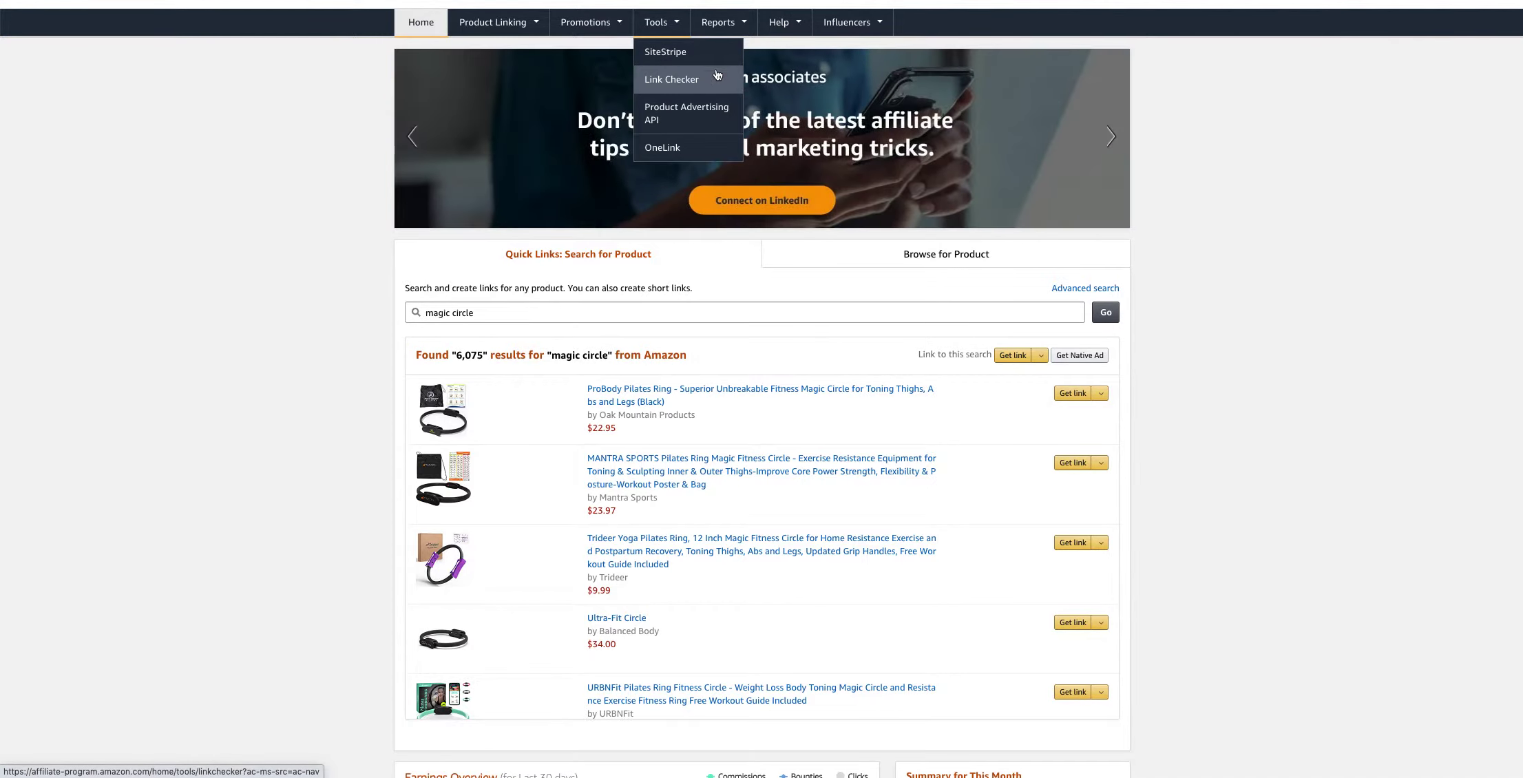
click(679, 53)
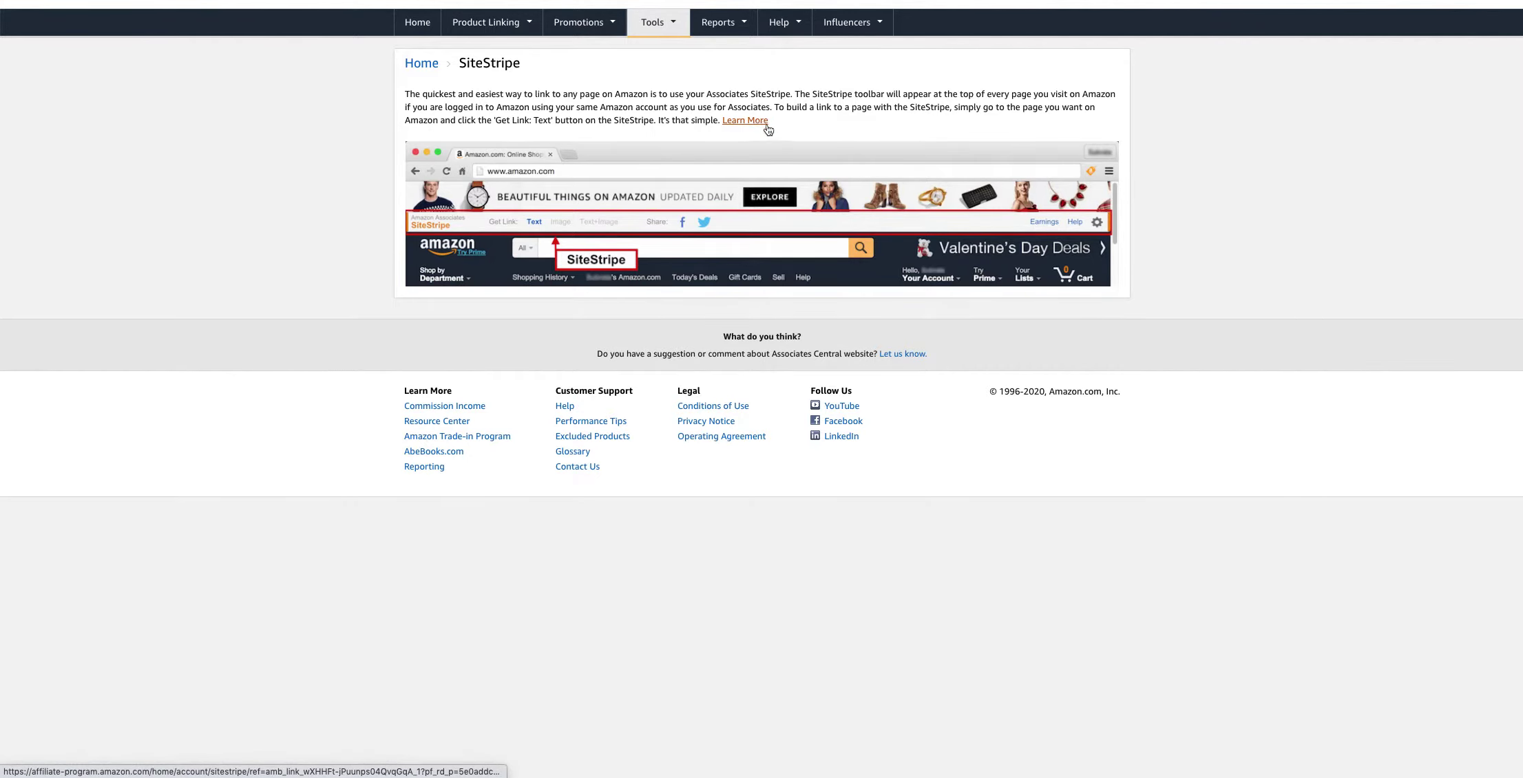
click(746, 121)
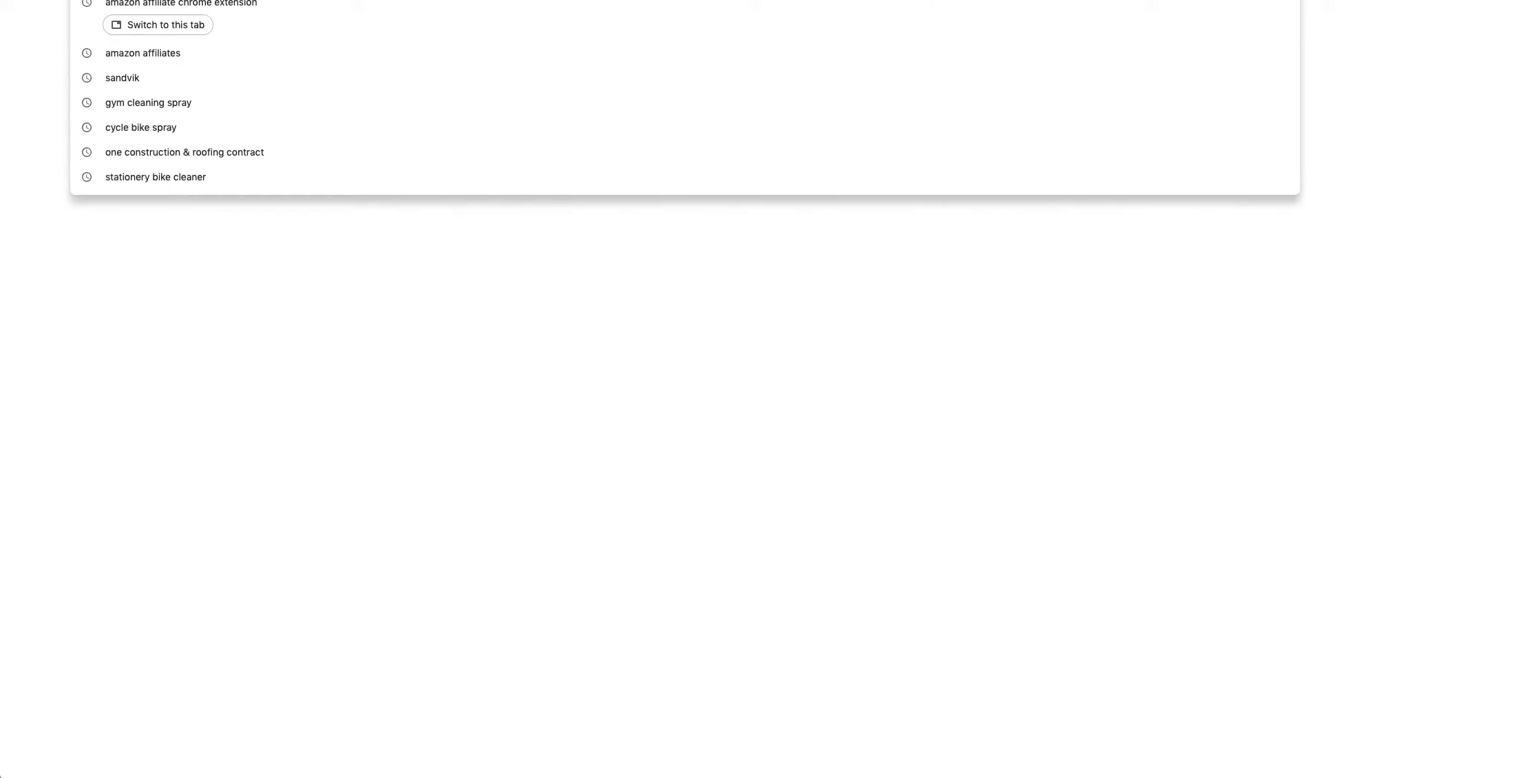
Step: Go to amazon.com and search the store for "pilates magic circle"
text(mazon)
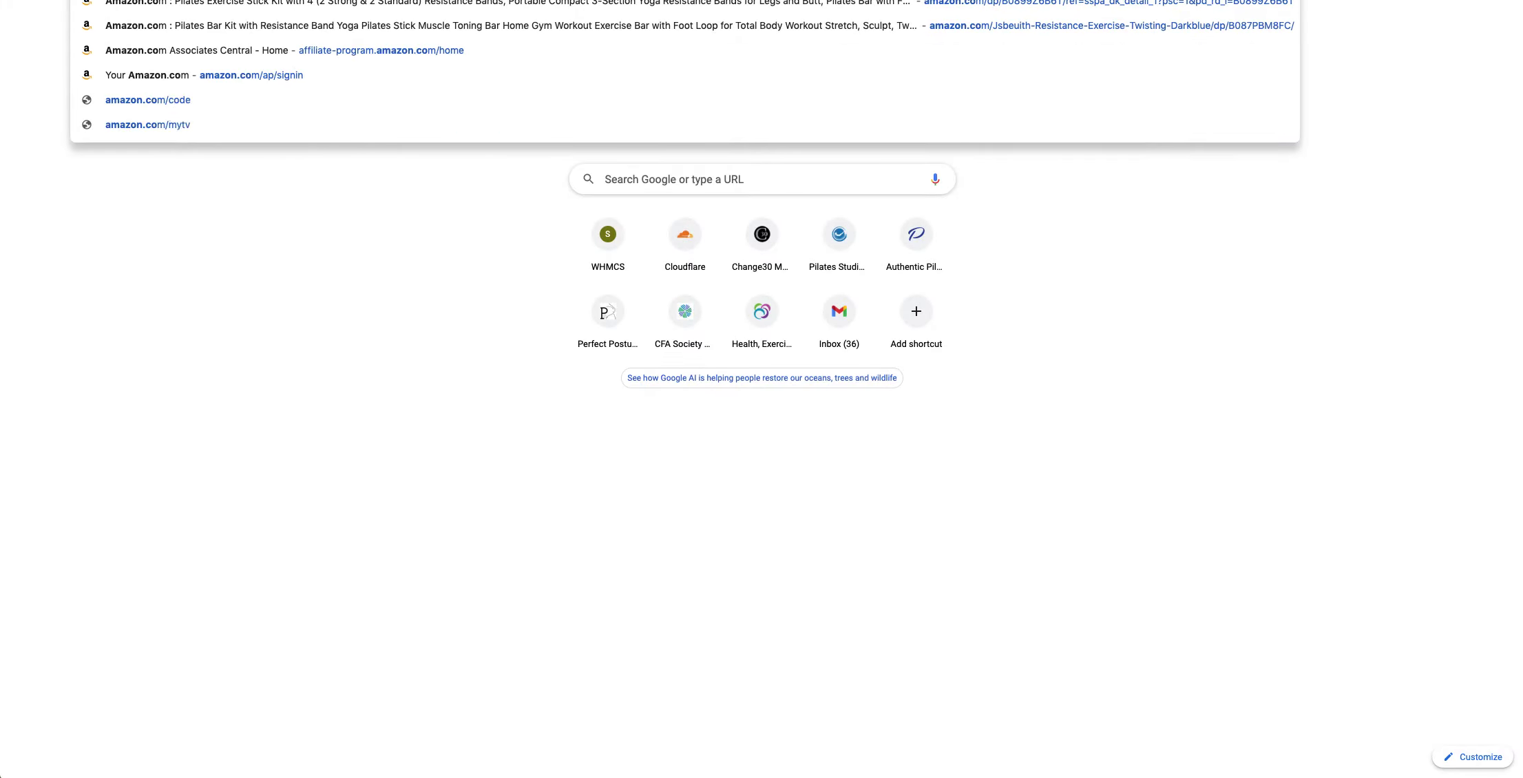
key(Return)
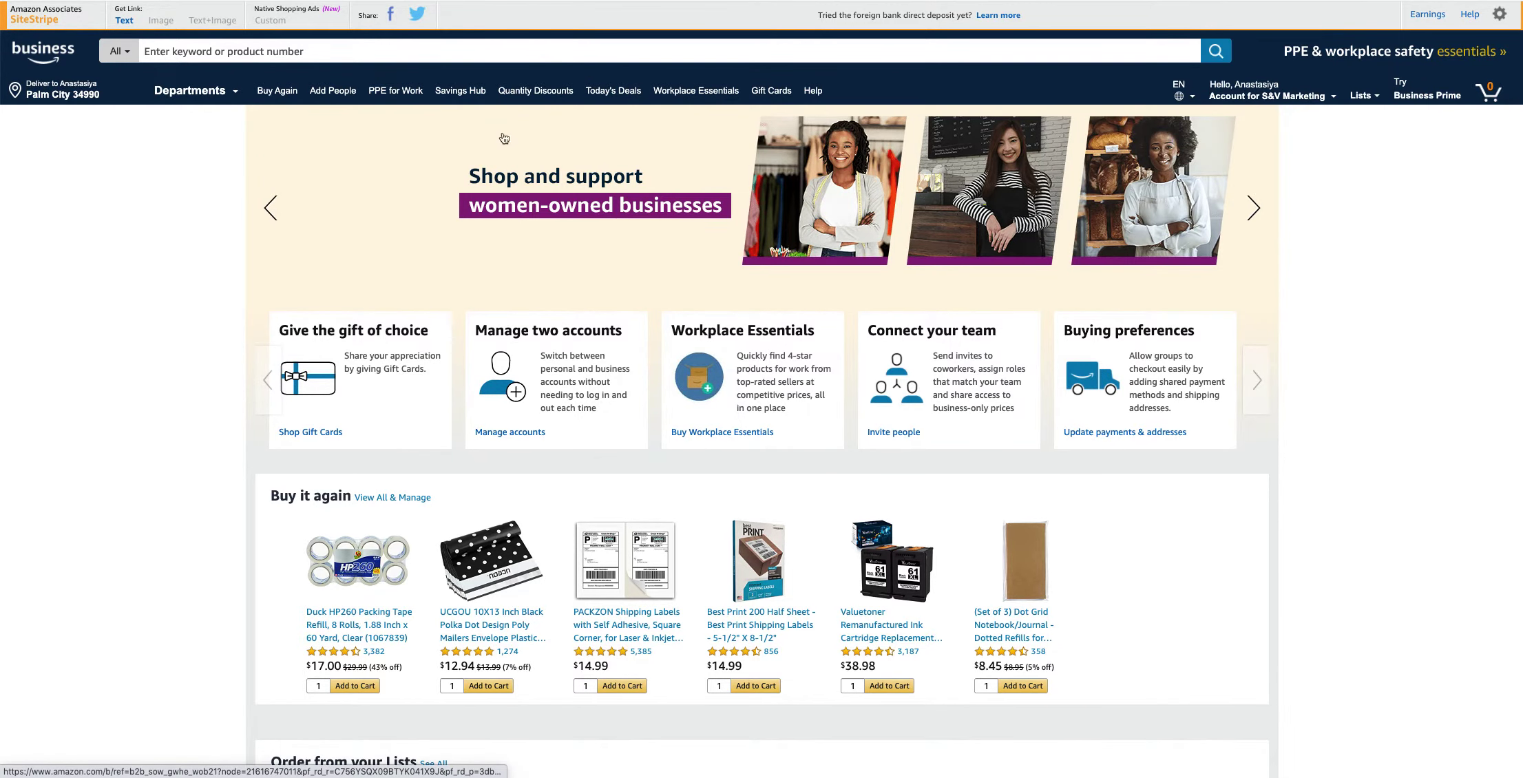
click(360, 56)
text(p)
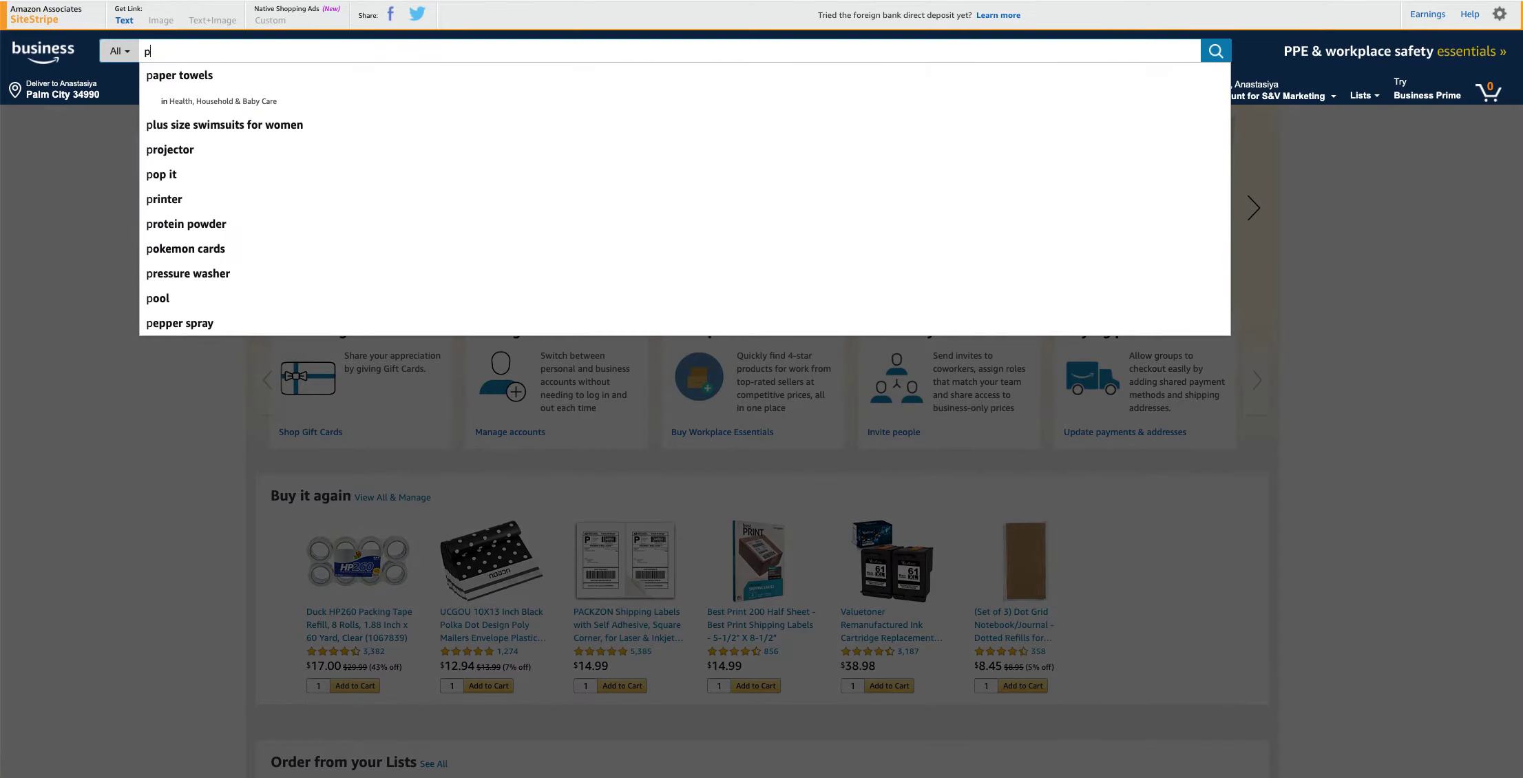
text(ilates magi)
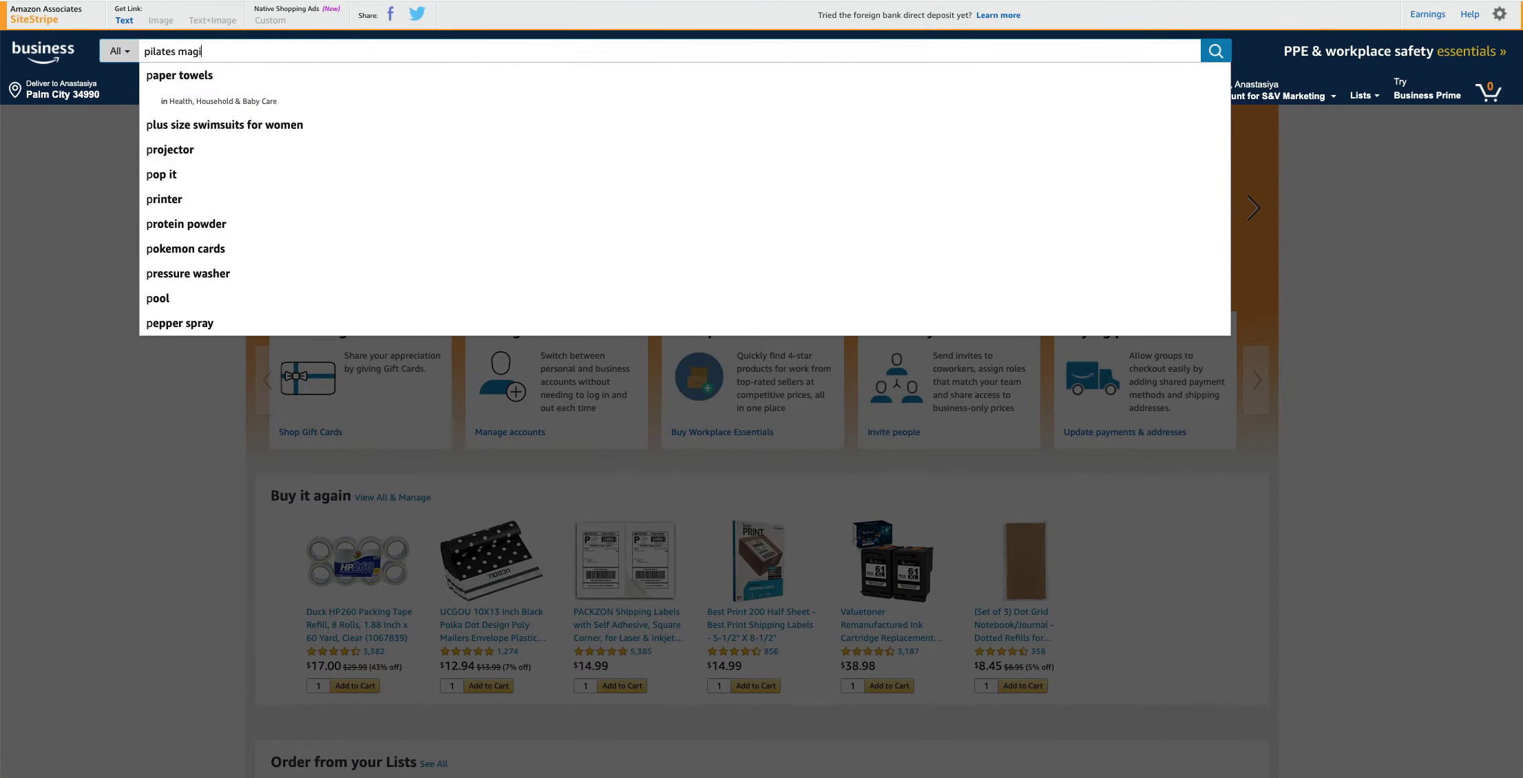
text(c circle)
key(Return)
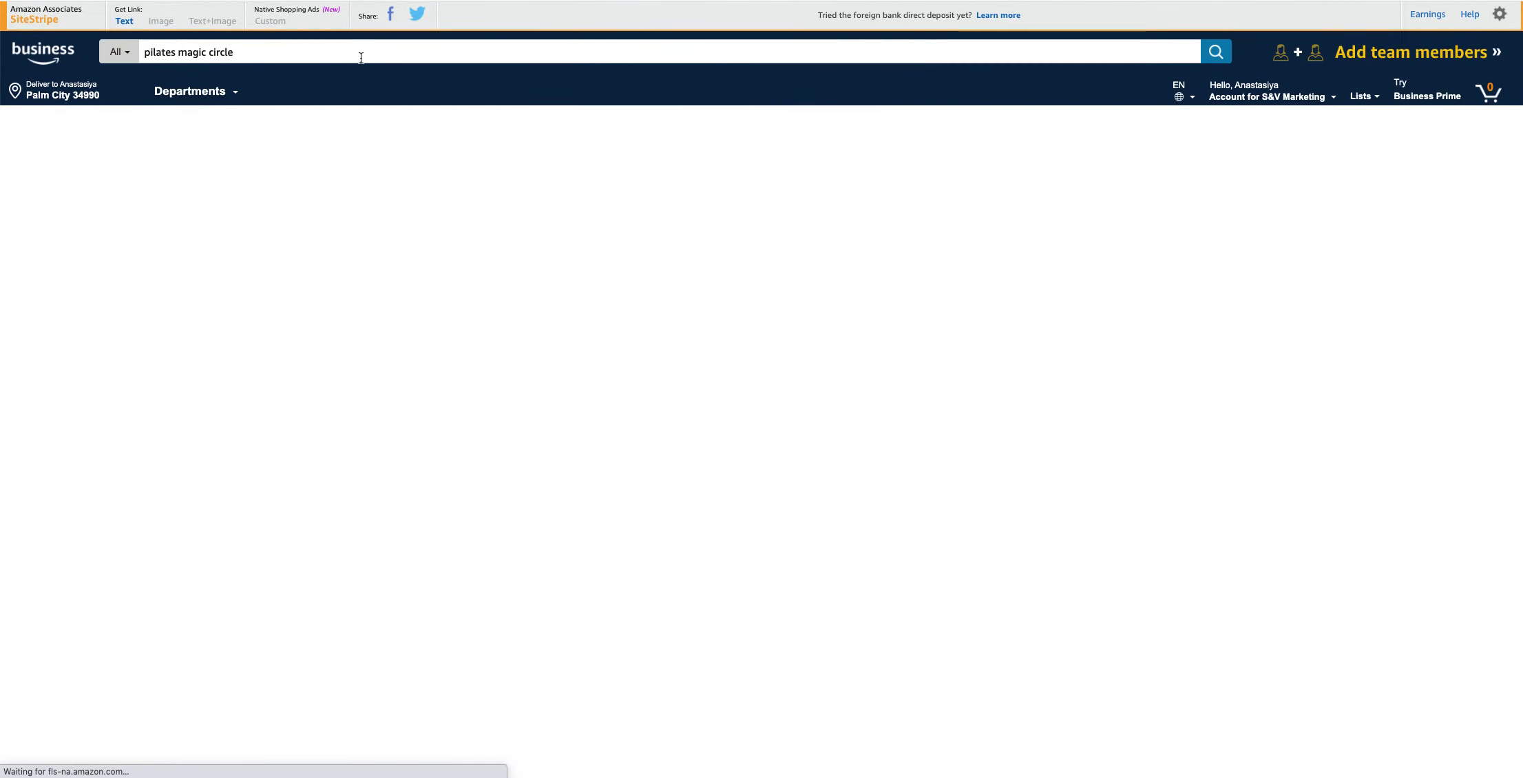
Step: Open the MANTRA SPORTS Pilates Ring product page from the results and generate its SiteStripe short text link
scroll(1086, 540, down, 4)
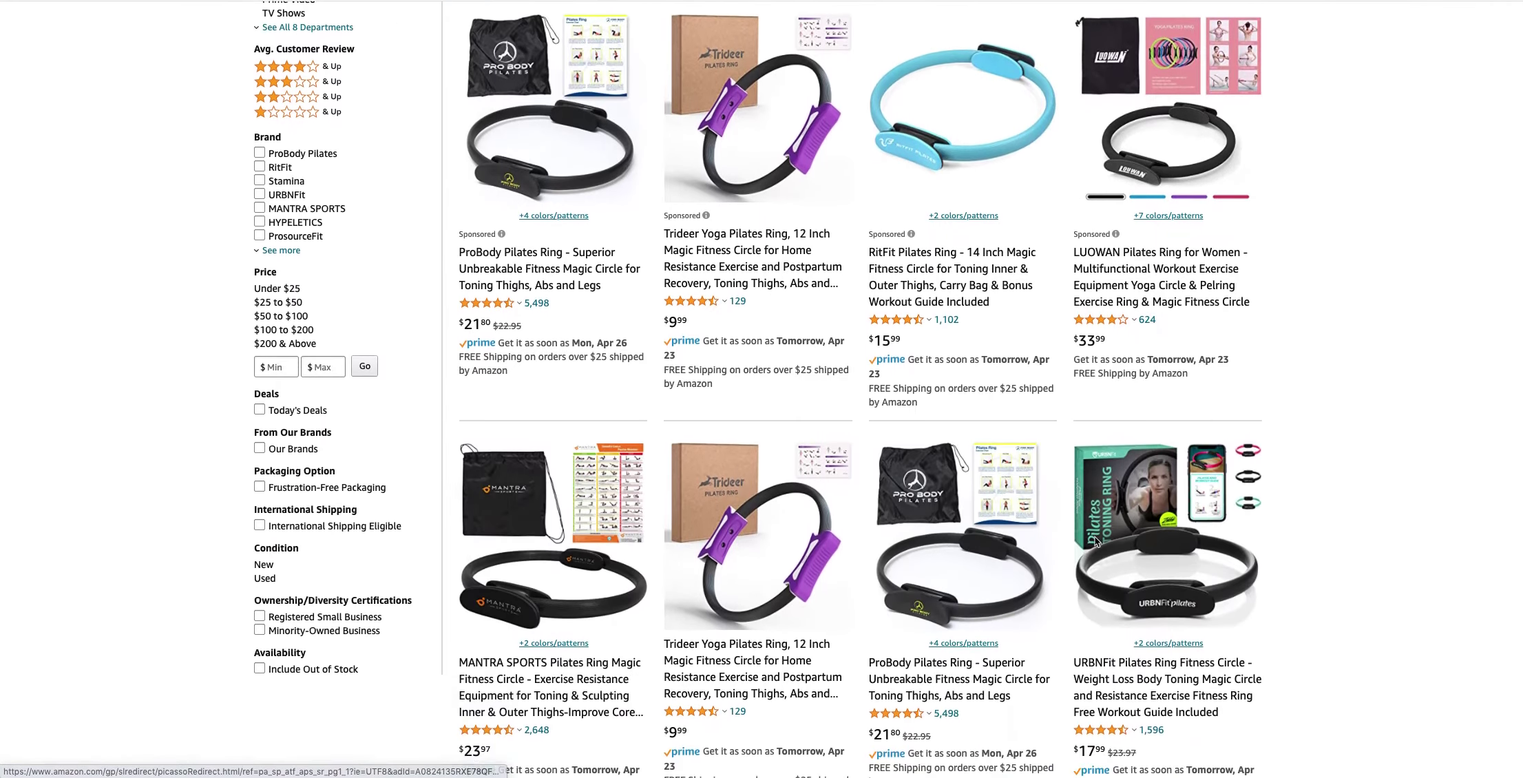
scroll(808, 401, down, 6)
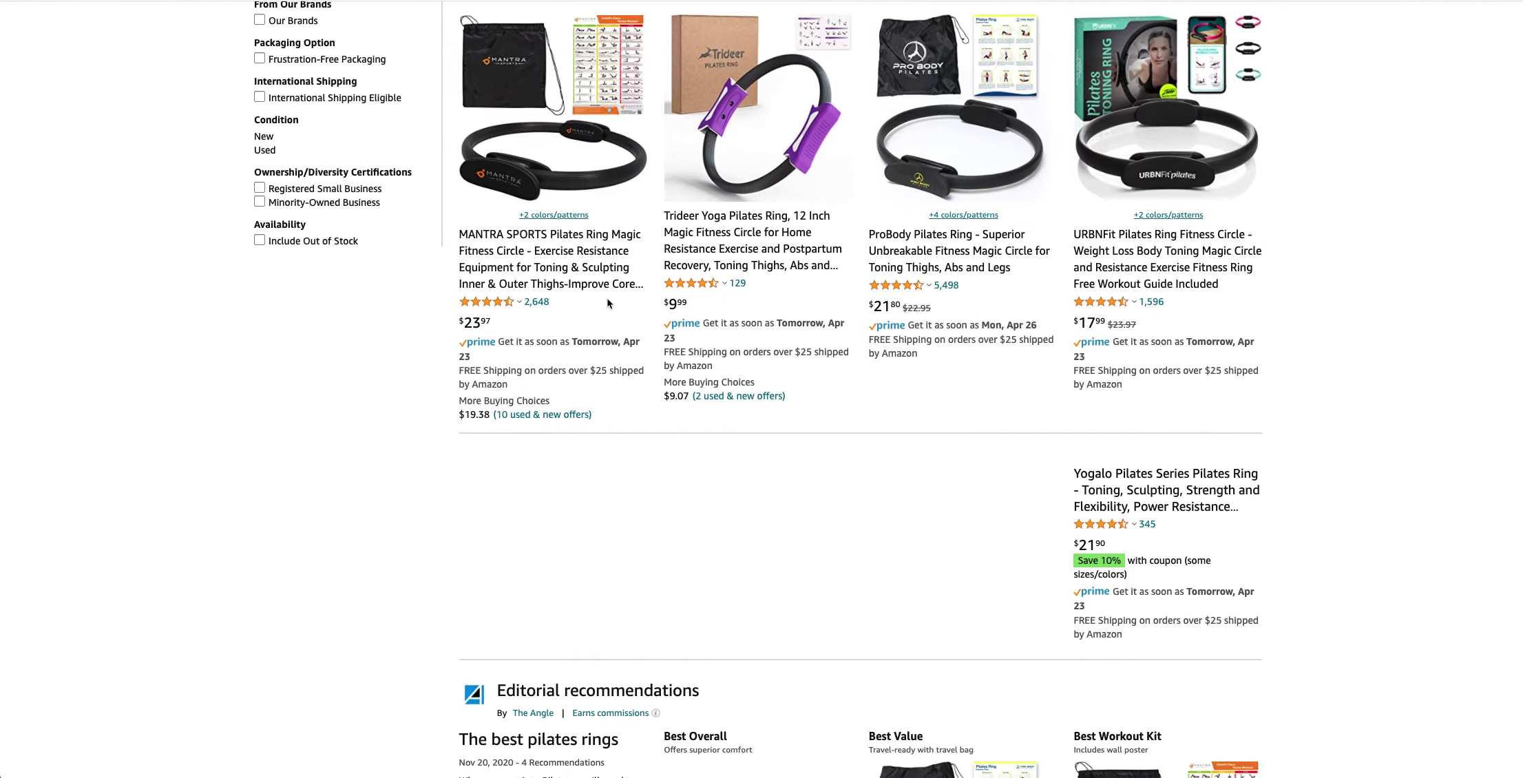
click(578, 262)
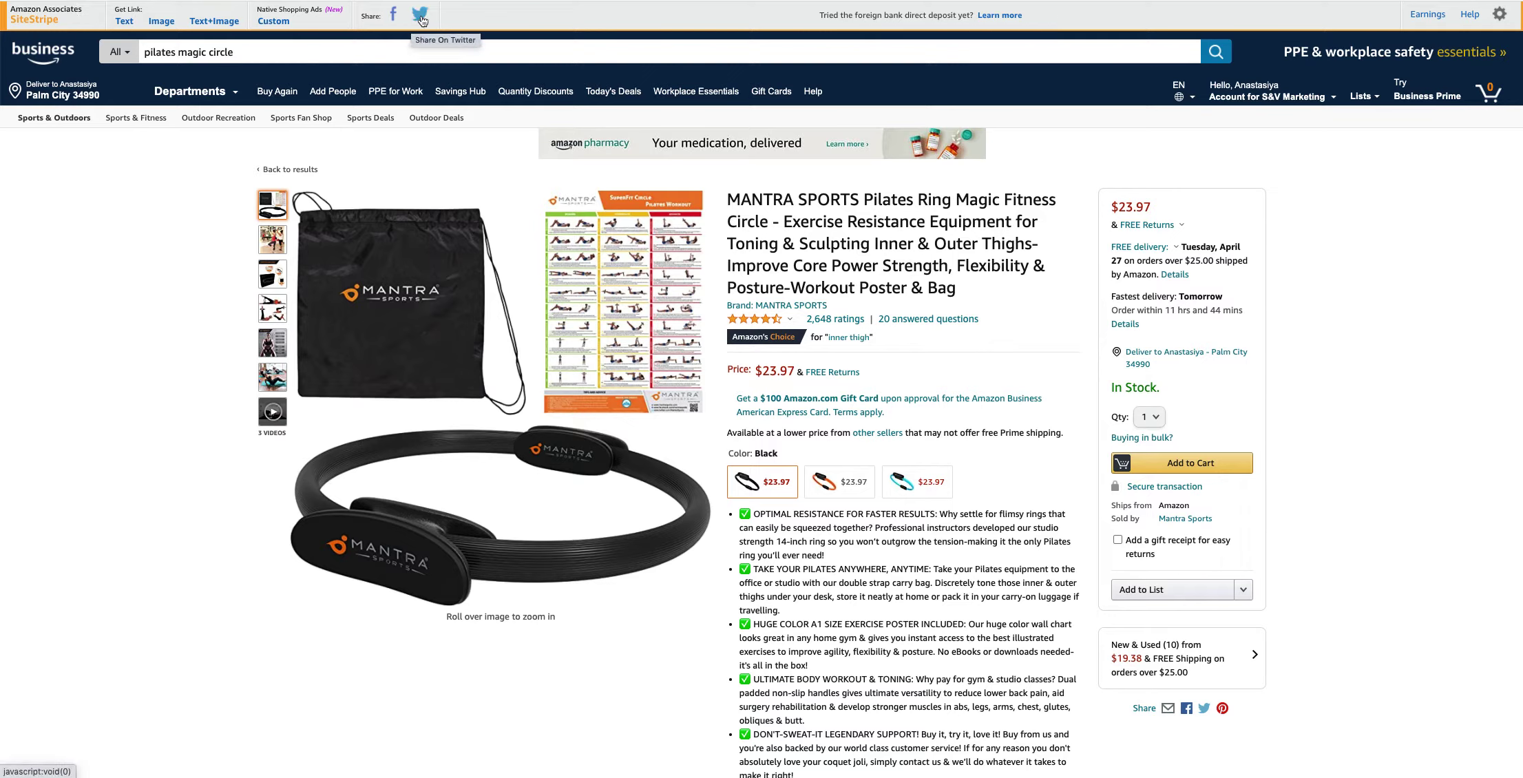
click(125, 28)
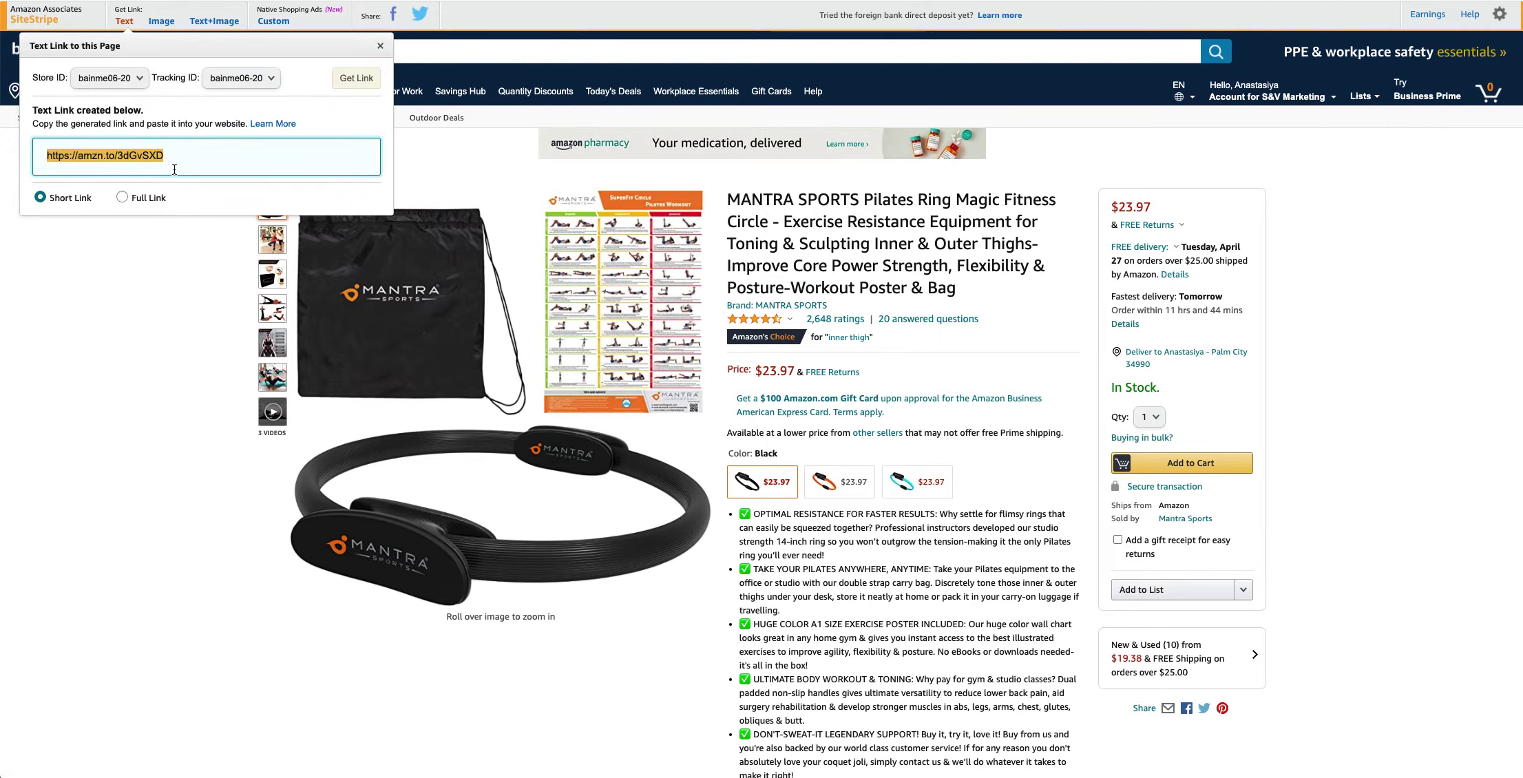
Step: Generate a SiteStripe image link for the product with the image size set to Large
click(161, 22)
scroll(204, 189, down, 2)
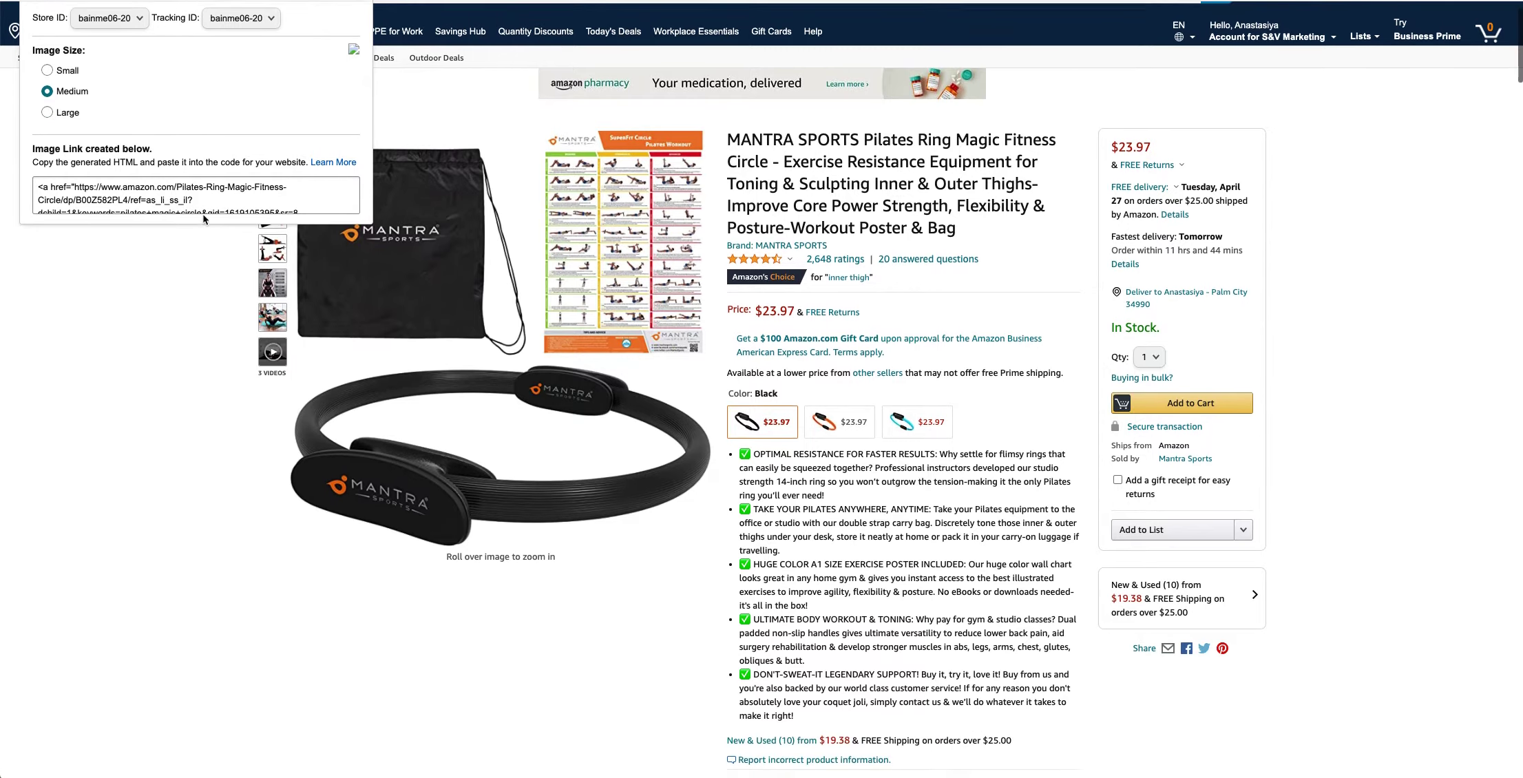
scroll(103, 158, up, 2)
click(47, 172)
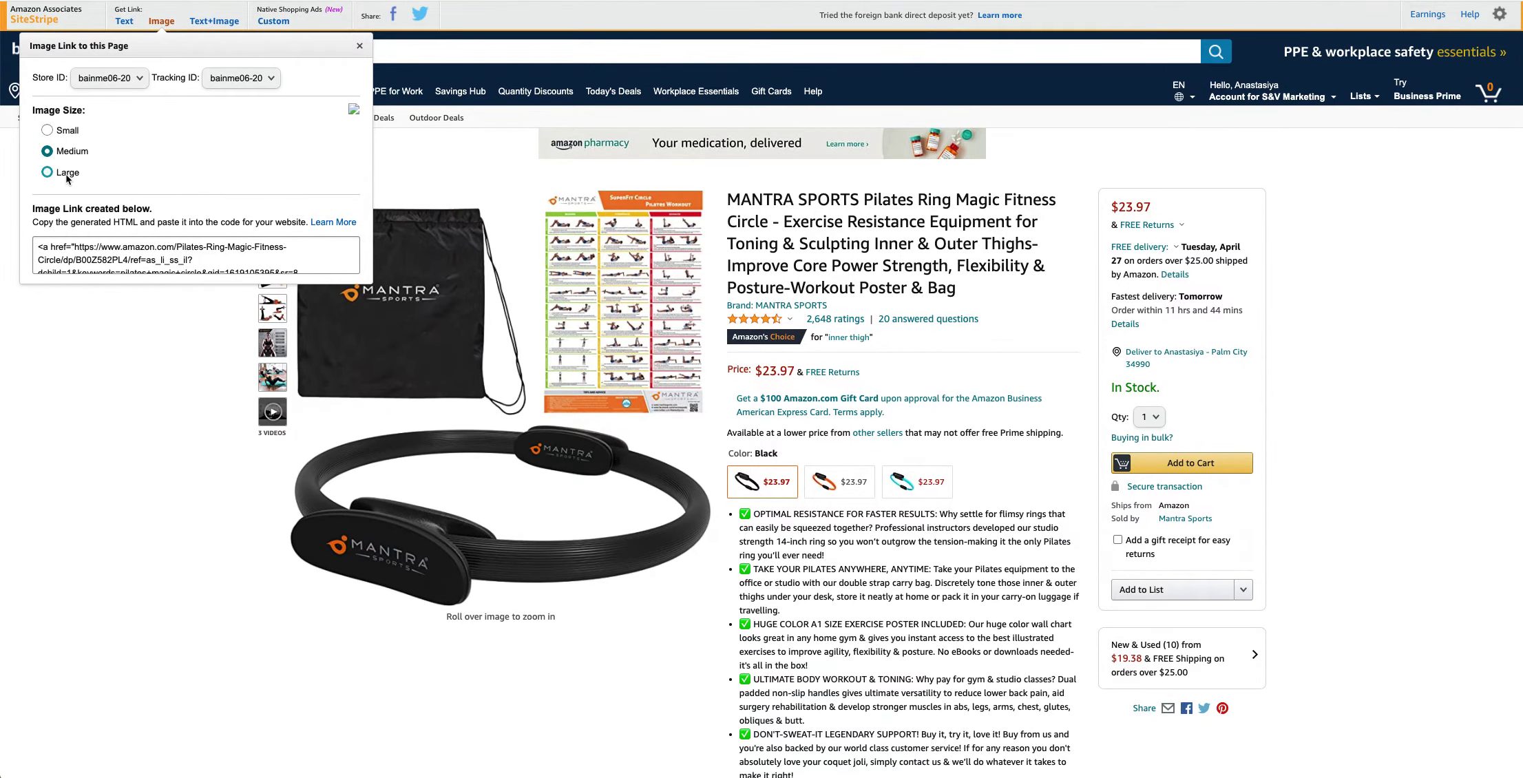
scroll(202, 189, down, 2)
scroll(202, 190, up, 1)
scroll(202, 189, up, 1)
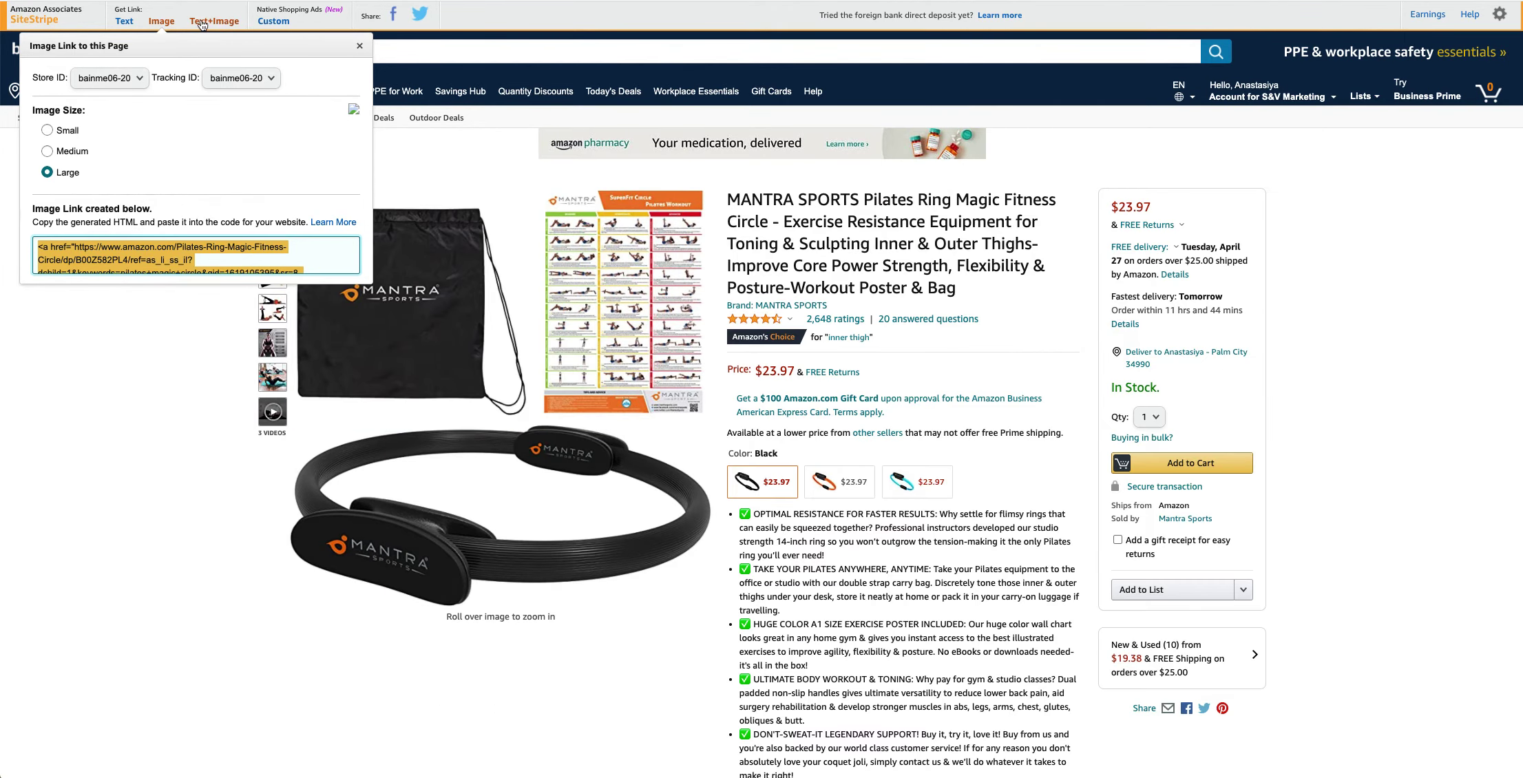
Step: Generate a combined text and image link for the product and review its preview, options and HTML code
click(212, 21)
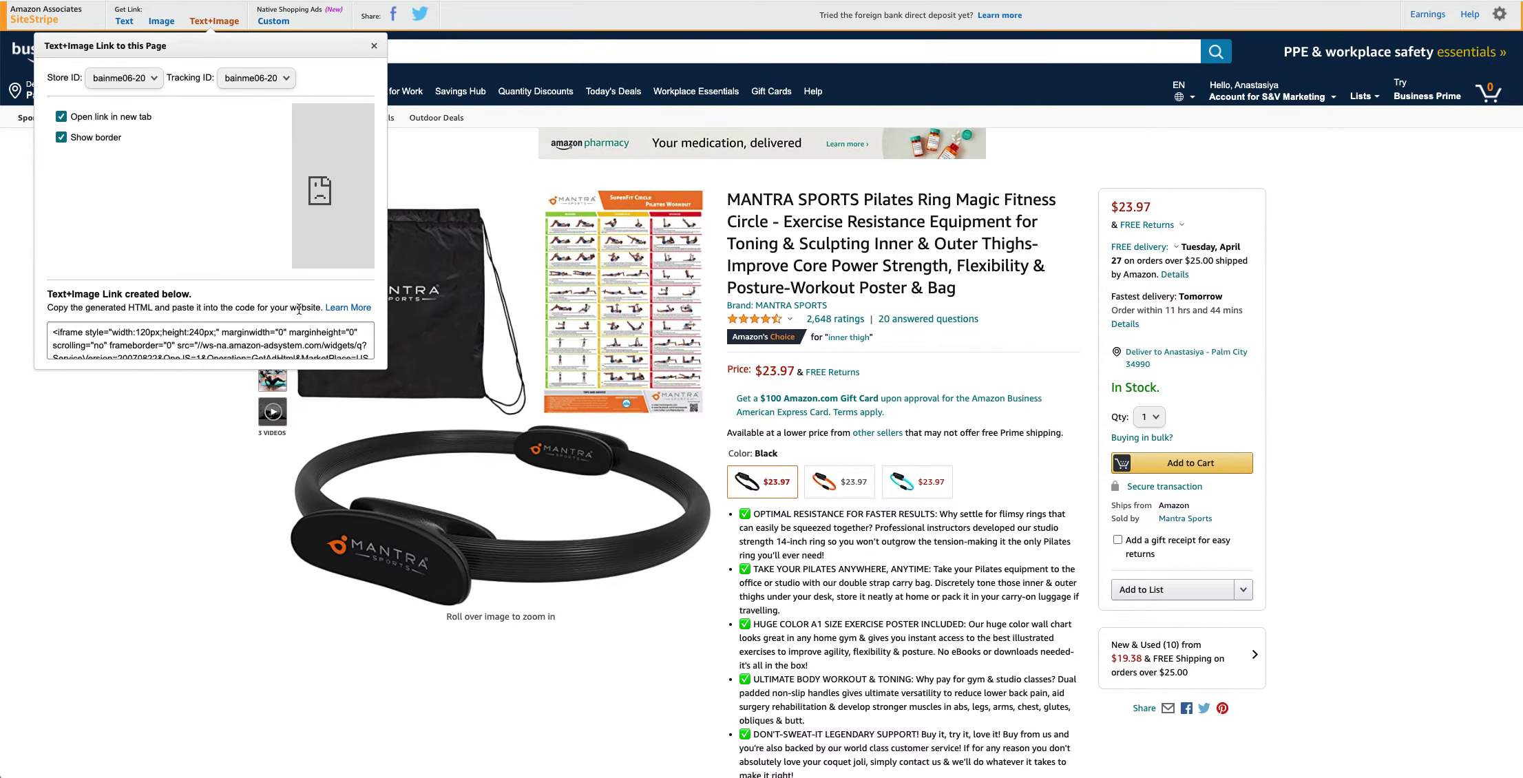
scroll(299, 310, down, 1)
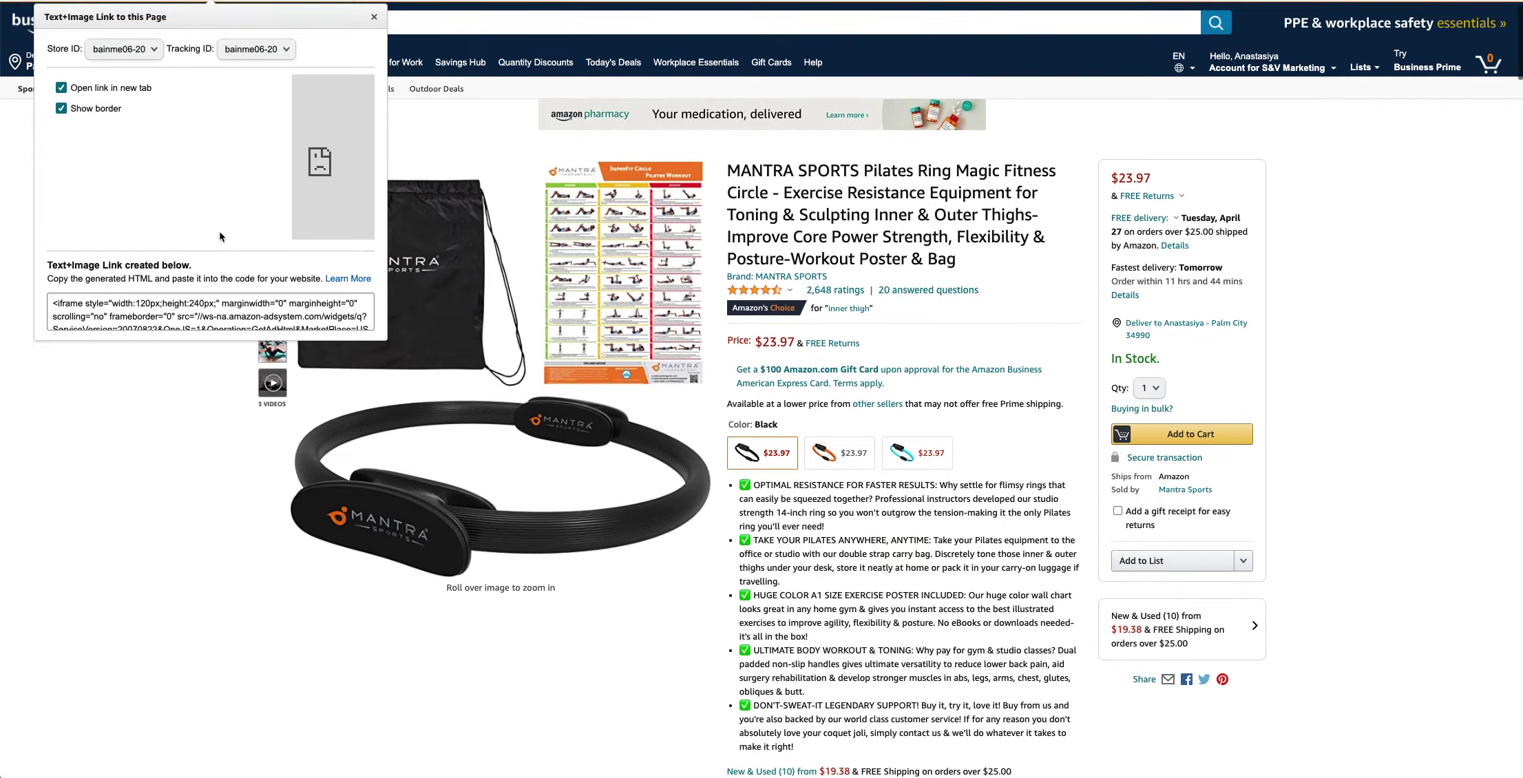
scroll(221, 237, down, 1)
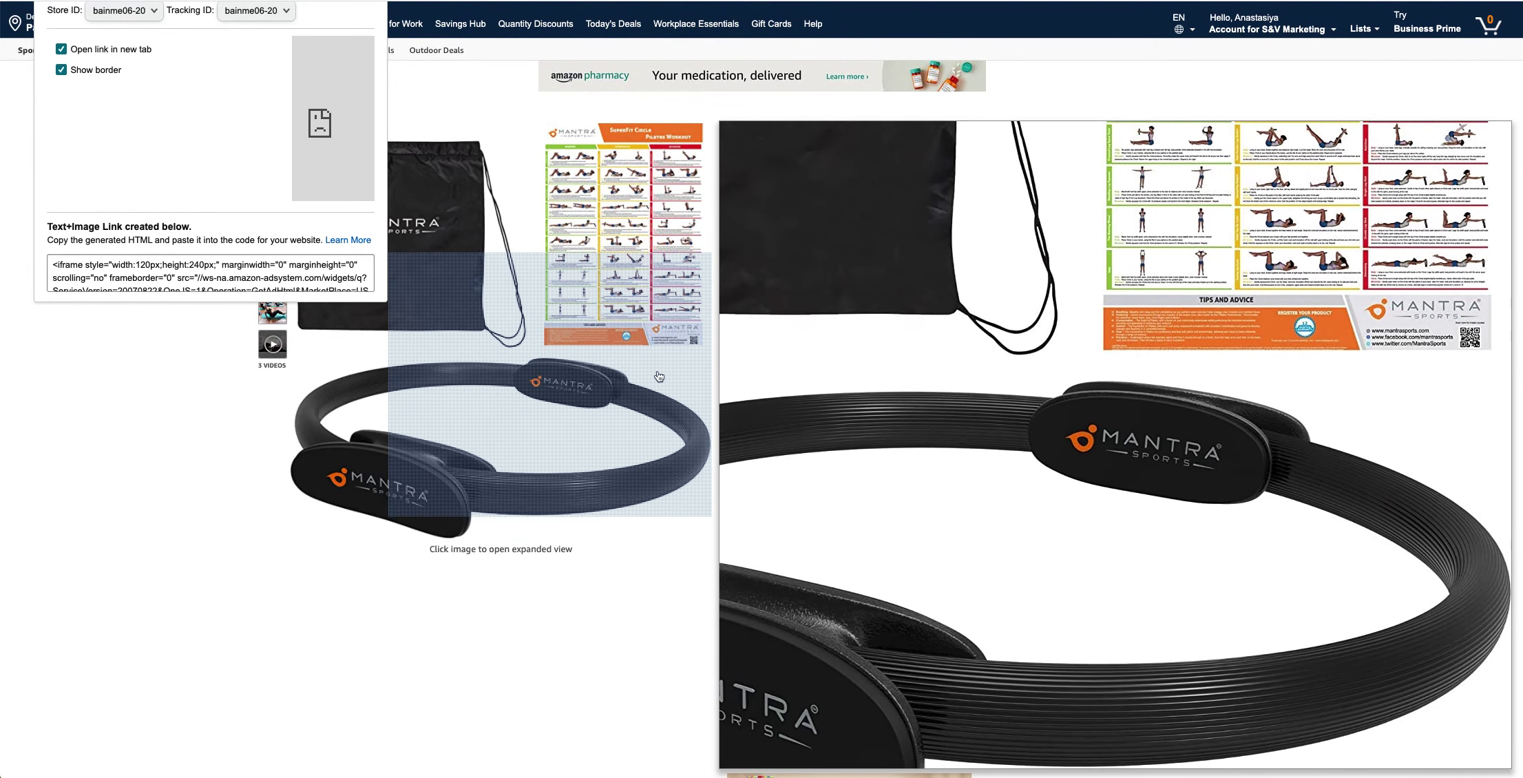
scroll(186, 75, up, 2)
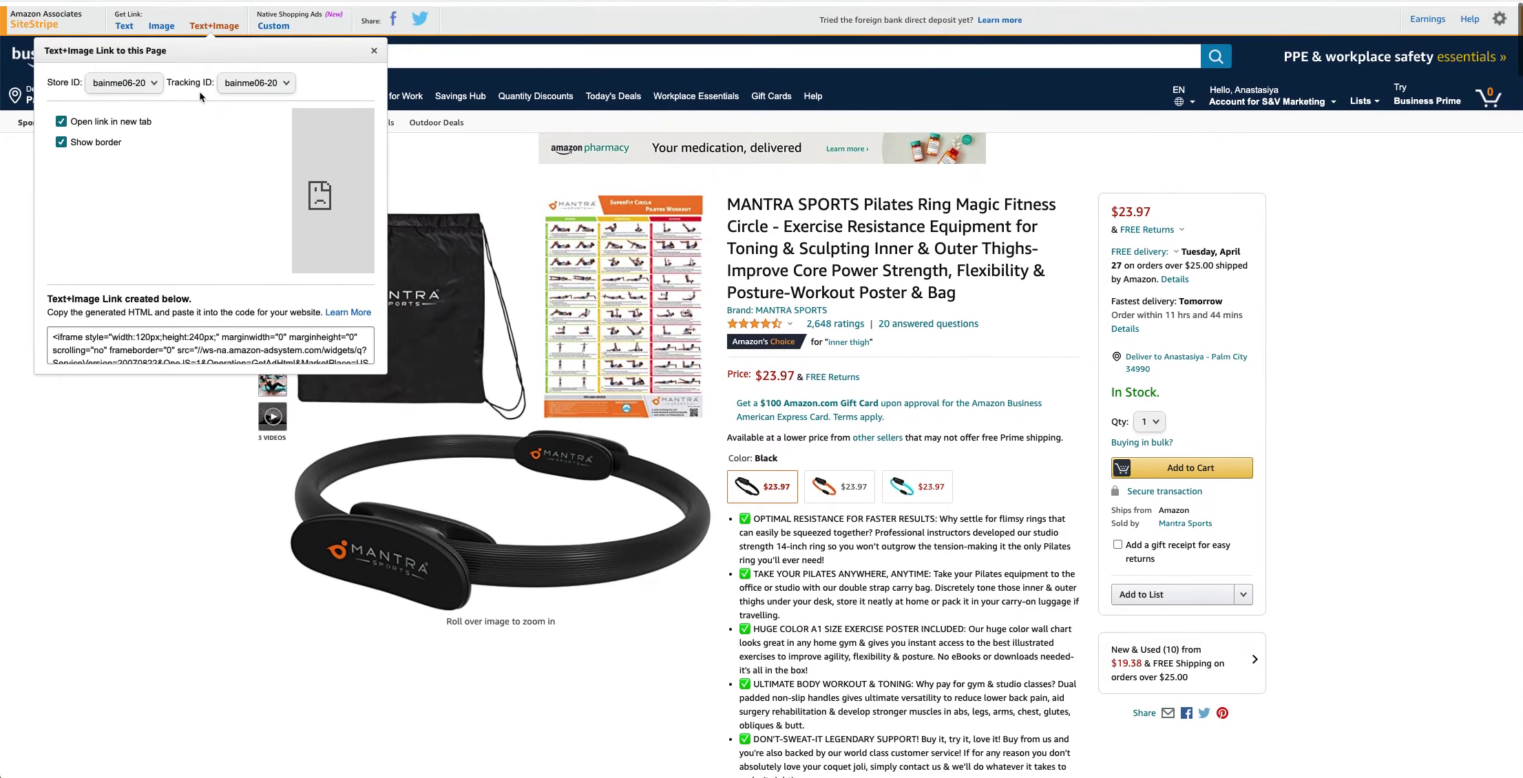
Step: Switch back to a text-only link for the product page, using the Short Link format
click(124, 20)
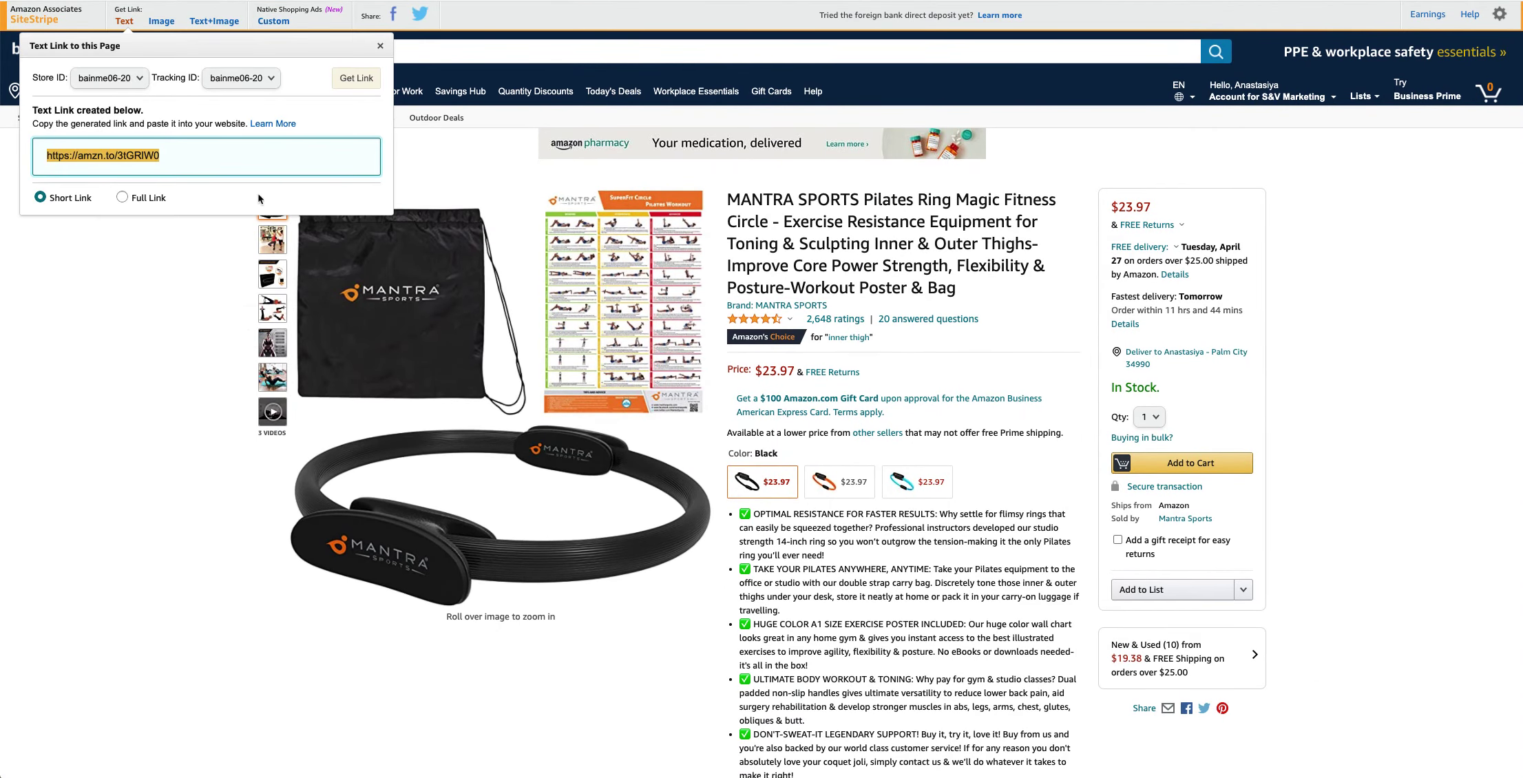
scroll(176, 168, down, 1)
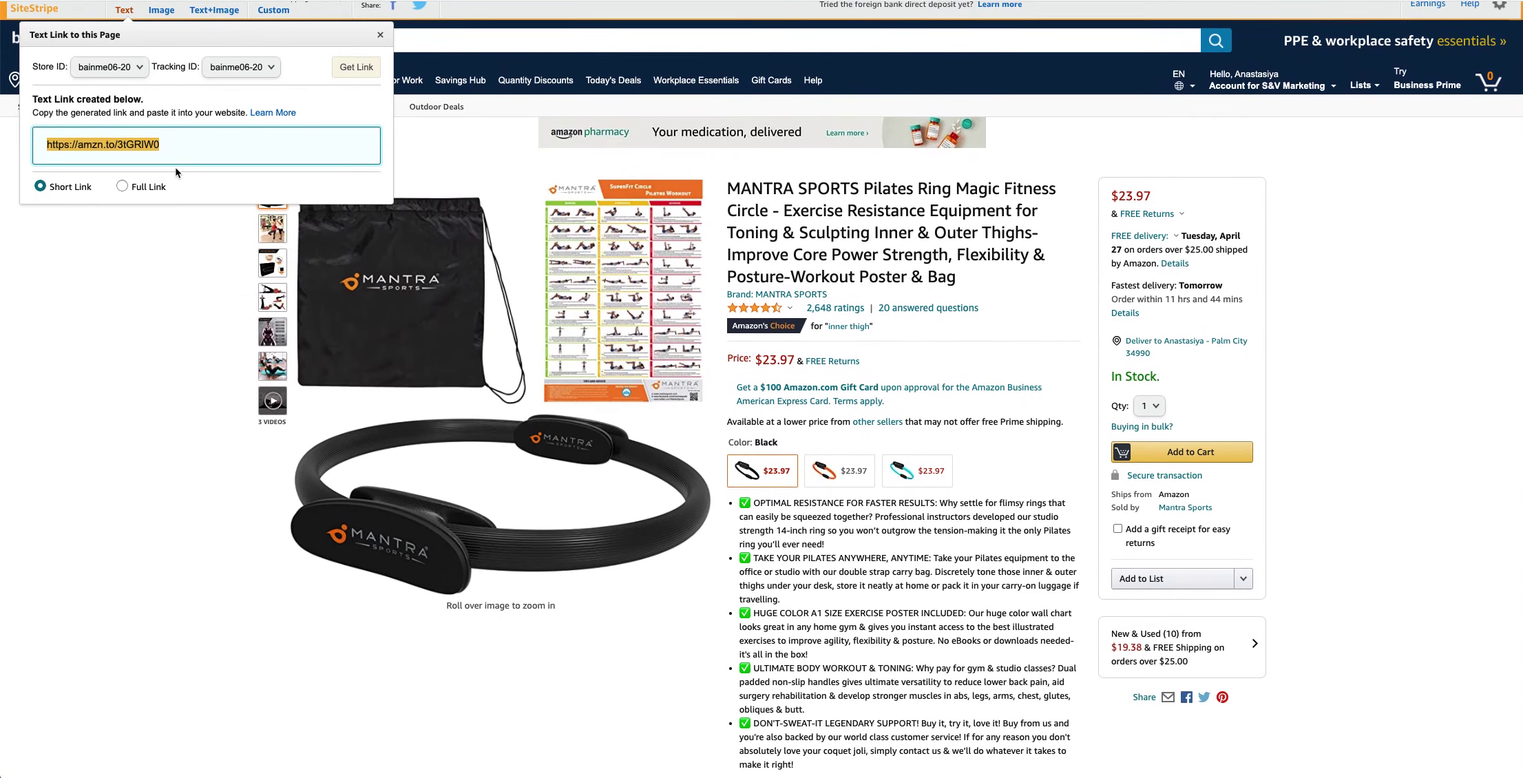
scroll(172, 176, up, 1)
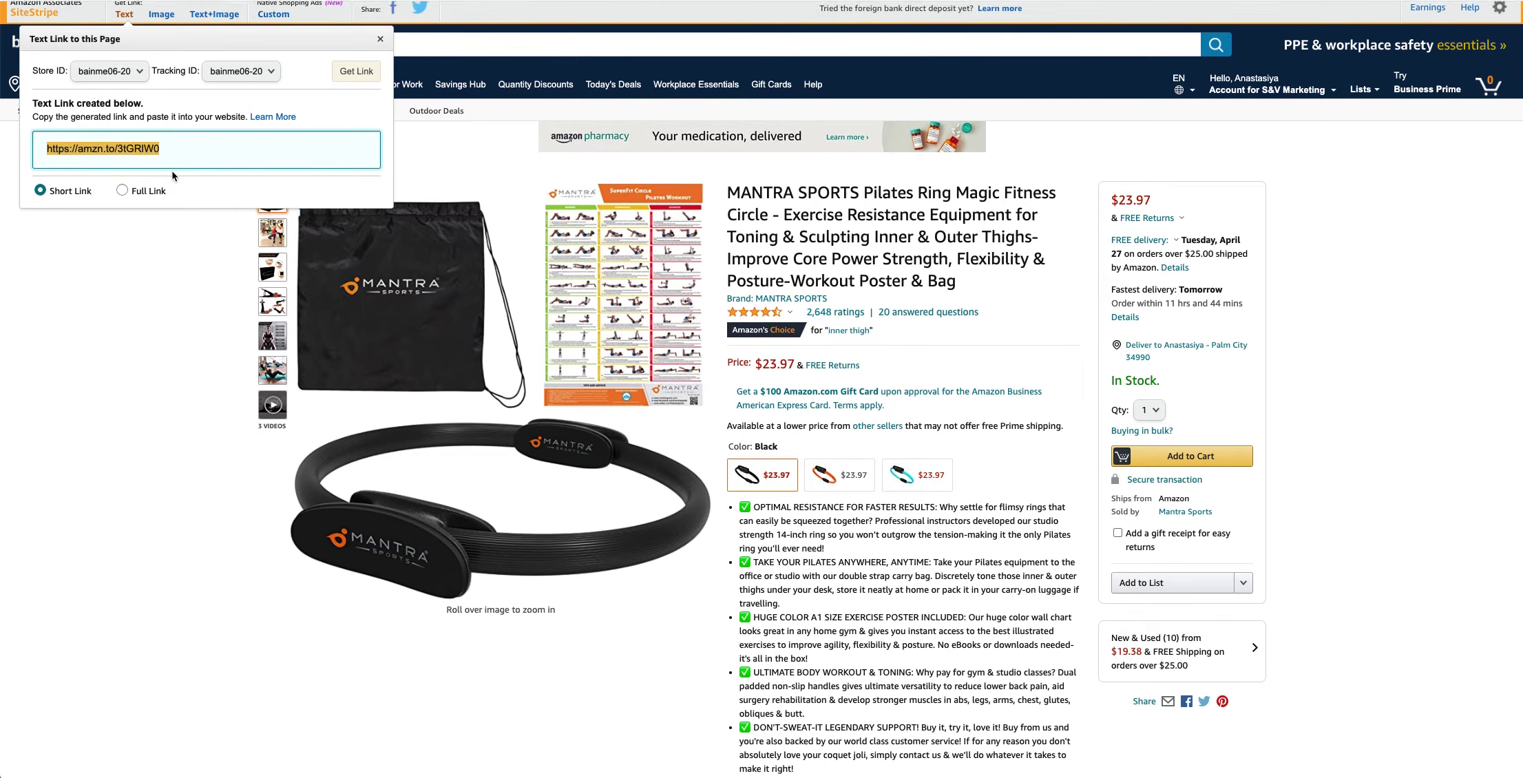